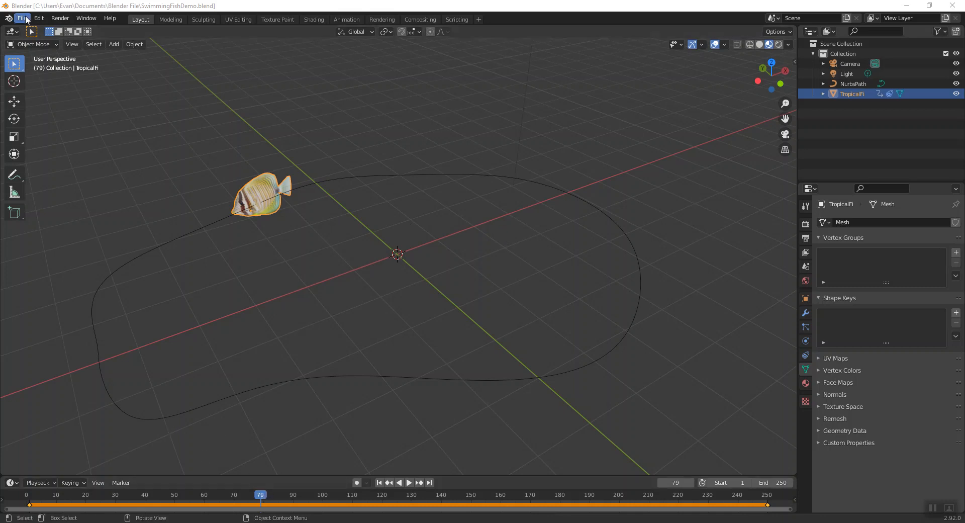
# Start an FBX export of the TropicalFi object, limited to selected objects.
pyautogui.click(855, 93)
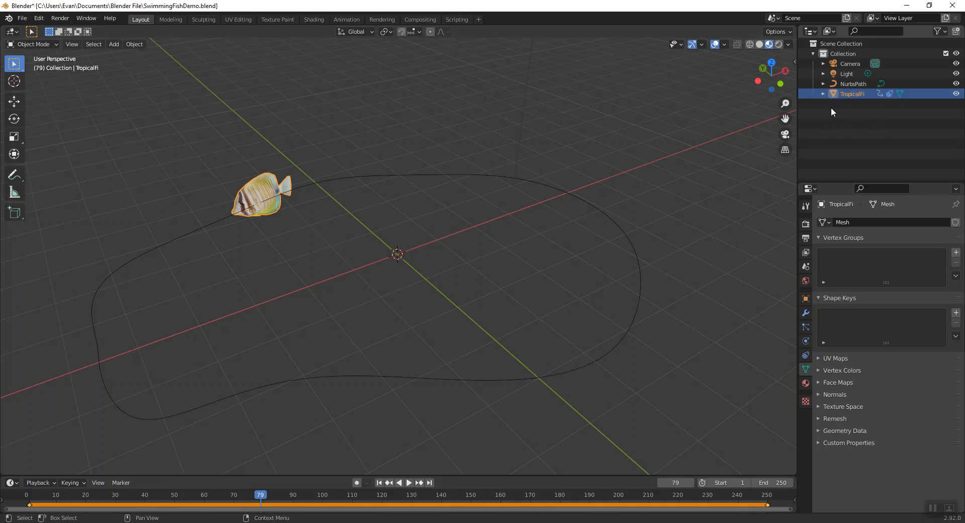
pyautogui.click(23, 21)
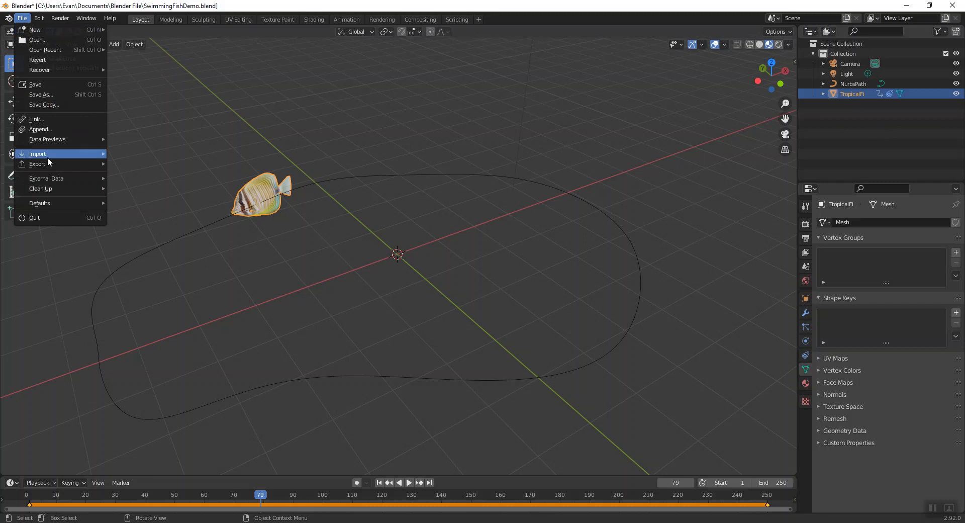
pyautogui.moveTo(48, 162)
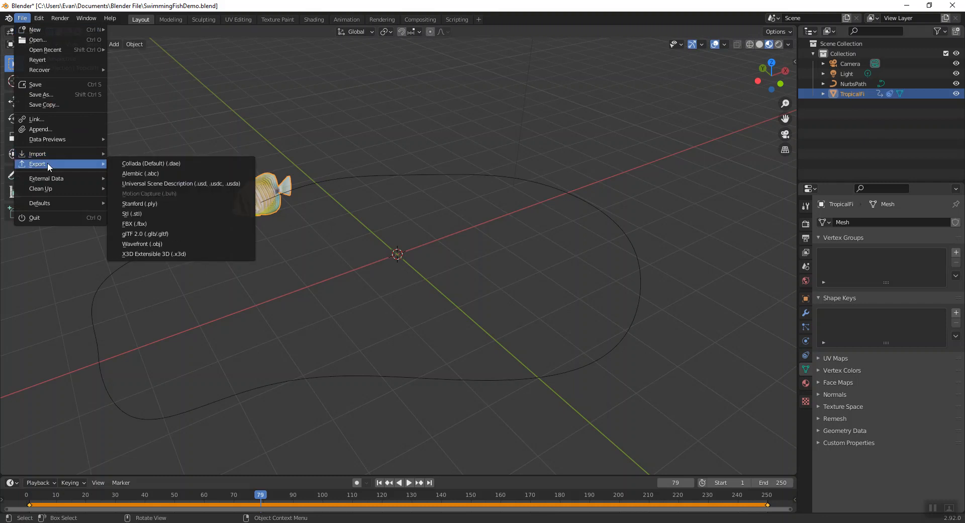
pyautogui.click(151, 224)
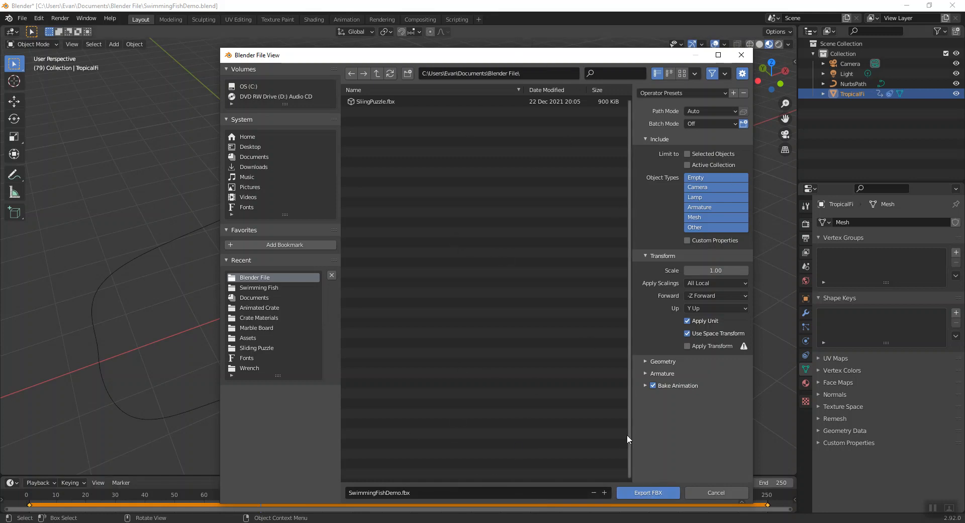
pyautogui.click(708, 154)
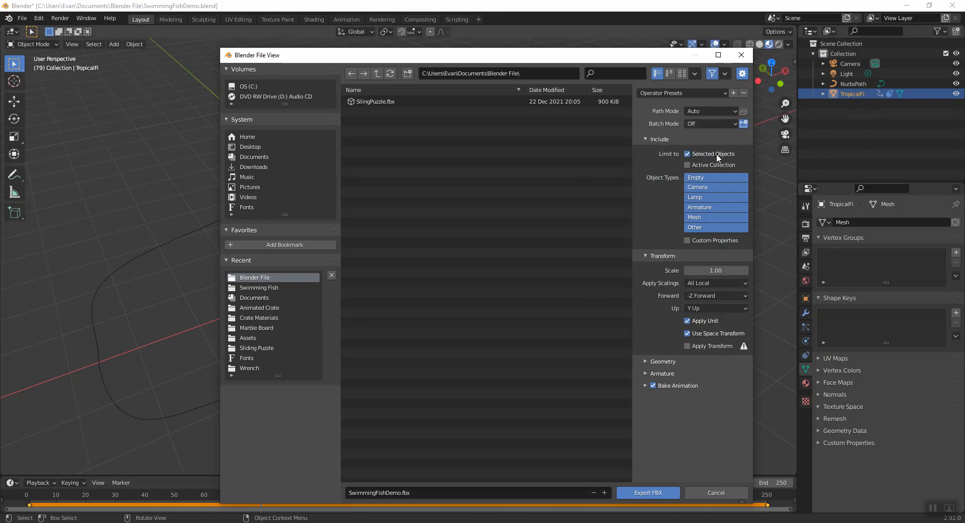
# Set the export axes to Z Up and Y Forward with Apply Transform enabled, and export SwimmingFishDemo.fbx.
pyautogui.click(701, 307)
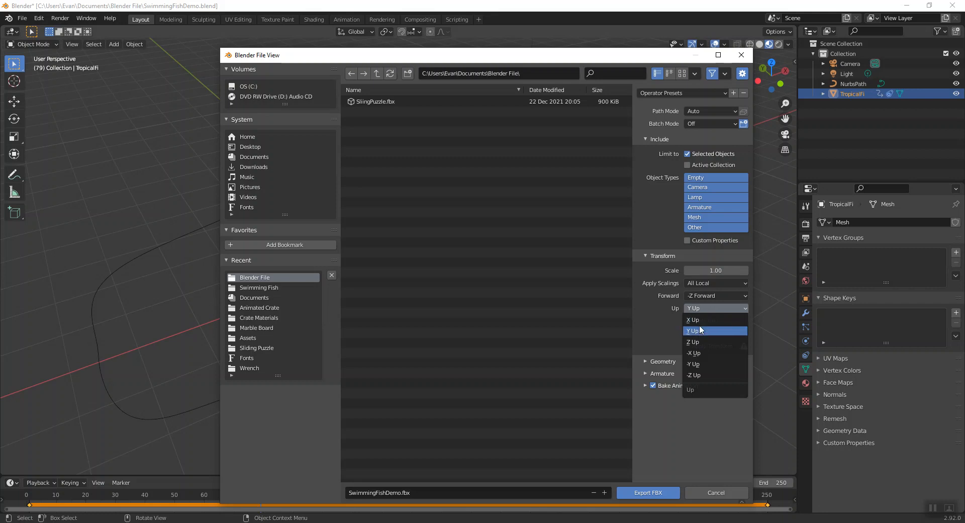
pyautogui.click(701, 342)
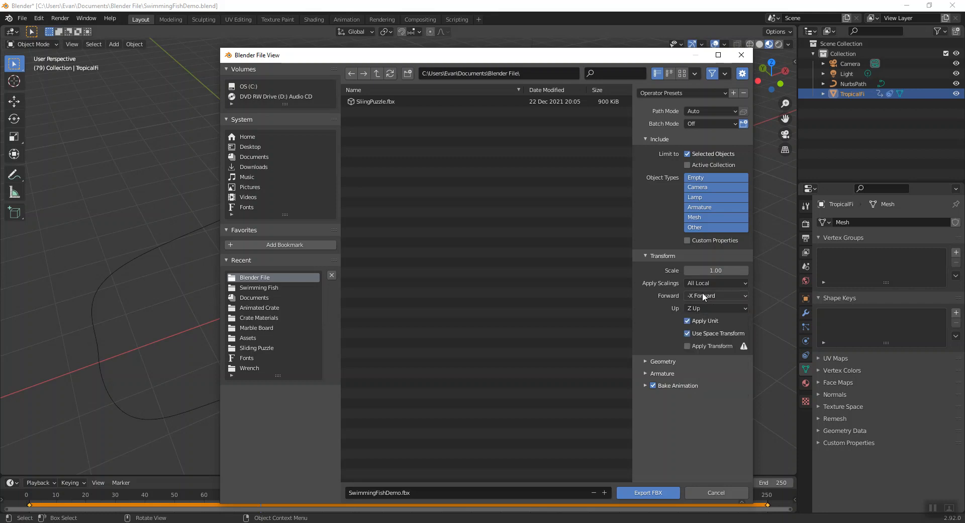
pyautogui.click(703, 296)
pyautogui.click(702, 317)
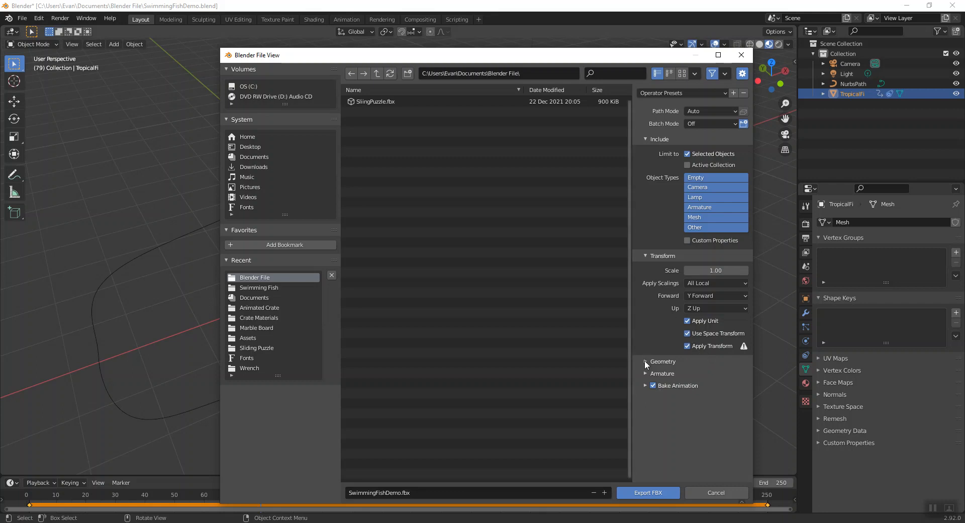
pyautogui.click(645, 386)
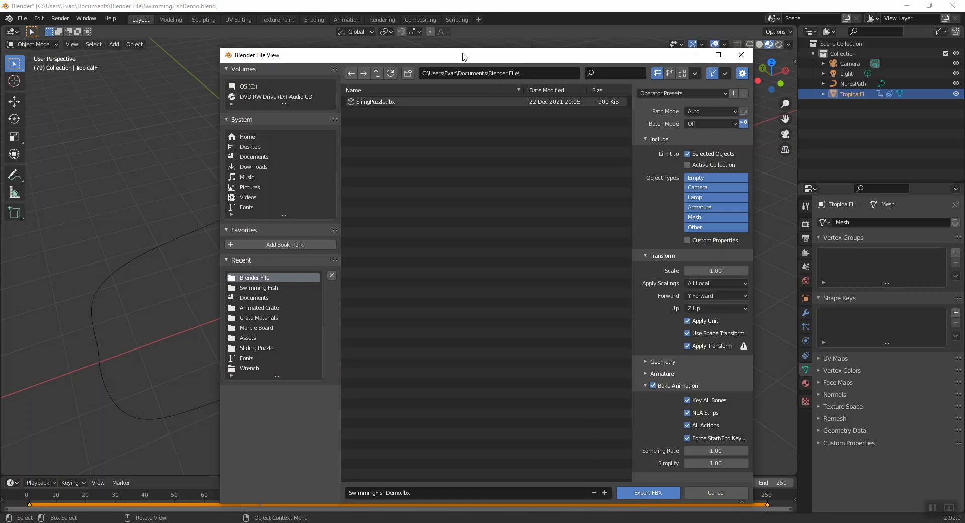
pyautogui.click(646, 493)
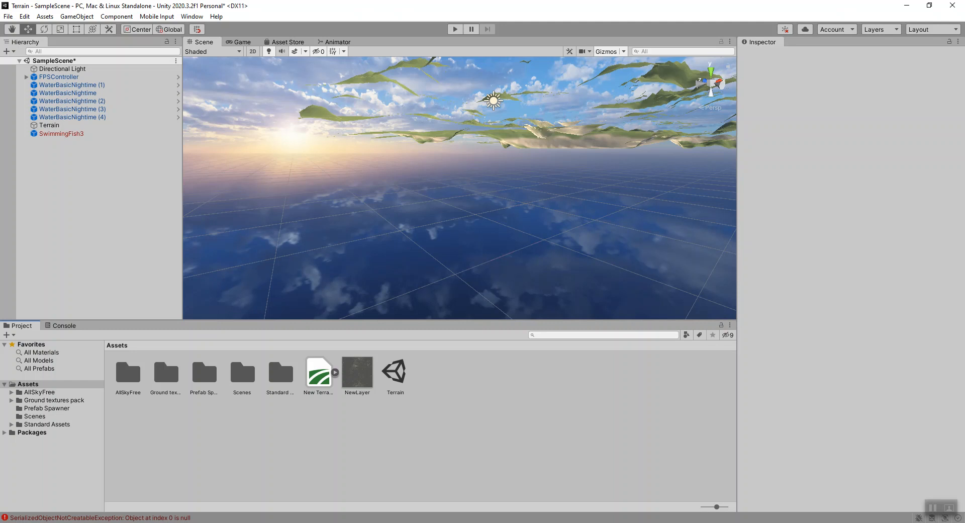
# Switch to Unity, create a folder named Fish in the project's Assets, and open it.
pyautogui.keyDown('alt'); pyautogui.moveTo(478, 228); pyautogui.dragTo(590, 272); pyautogui.keyUp('alt')
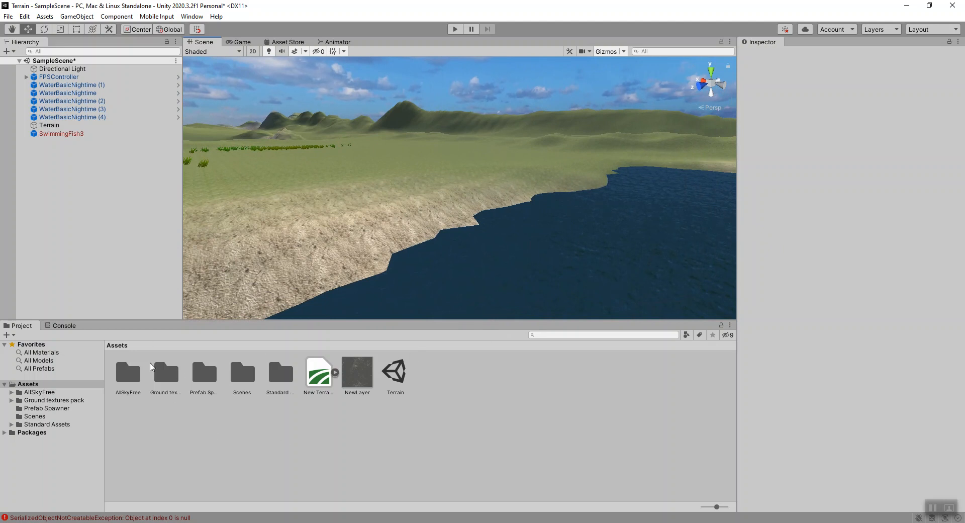
pyautogui.click(70, 384)
pyautogui.rightClick(463, 391)
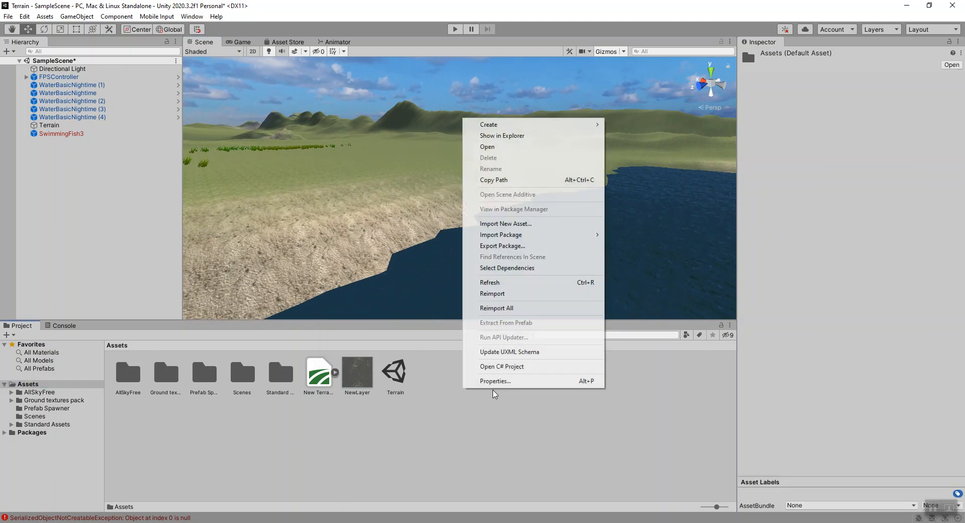
pyautogui.moveTo(594, 126)
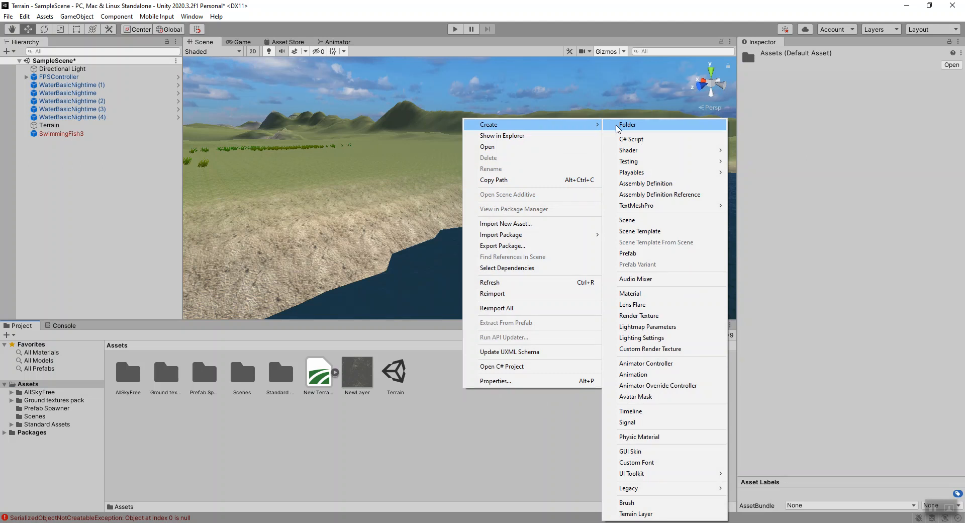
pyautogui.click(616, 127)
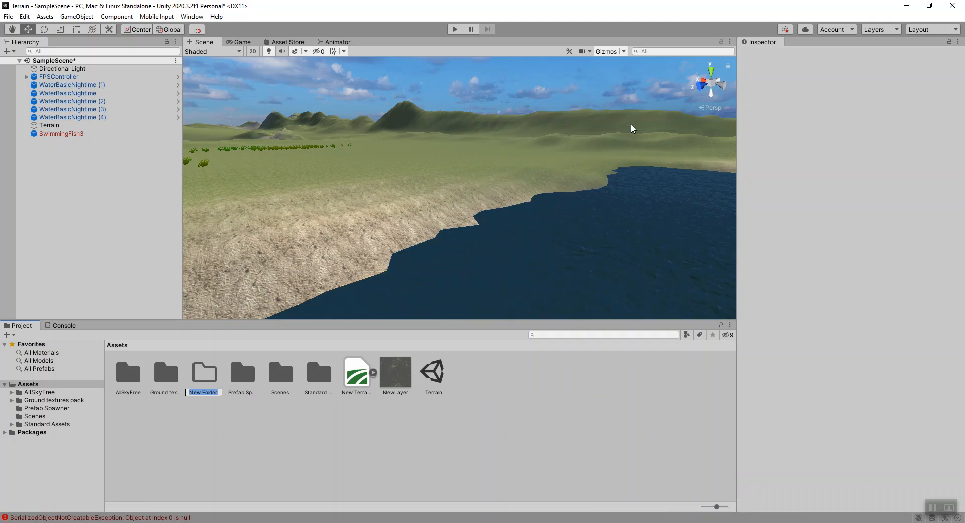
pyautogui.write('Fish')
pyautogui.press('Return')
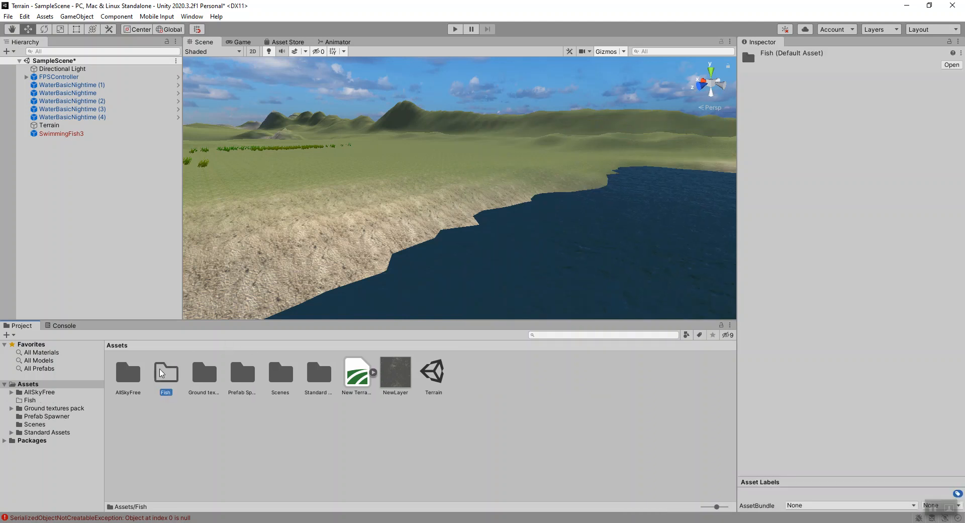
pyautogui.doubleClick(160, 376)
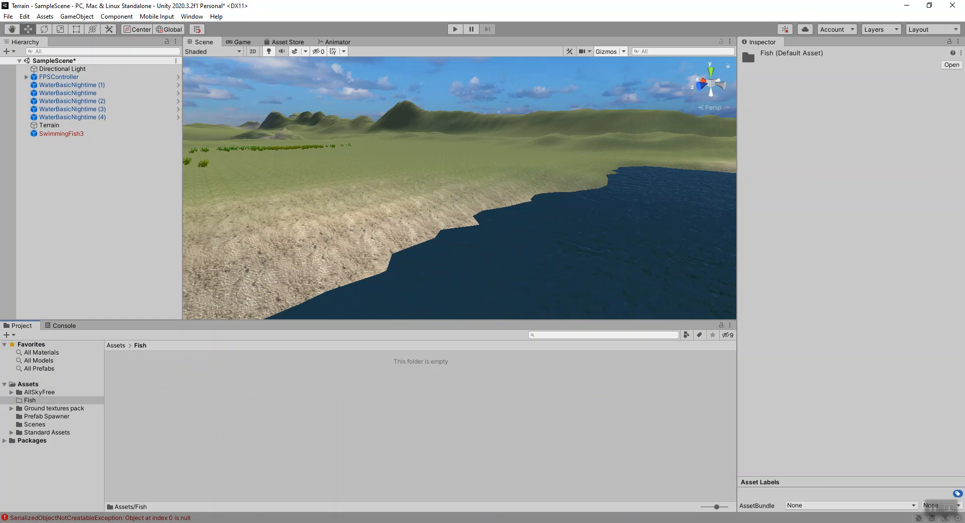
# Check the Swimming Fish folder in File Explorer and return to Blender to start another FBX export of the fish.
pyautogui.hotkey('alt', 'Tab')
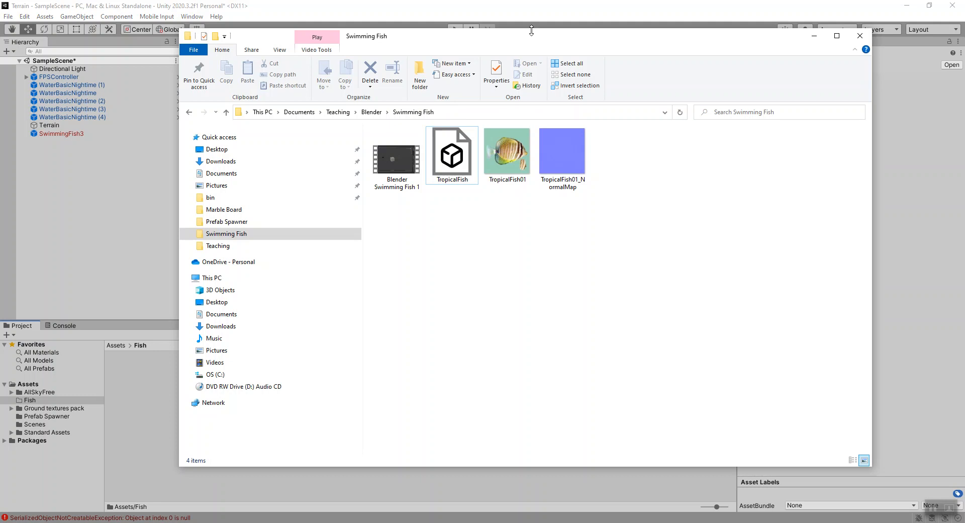
pyautogui.moveTo(455, 35); pyautogui.dragTo(687, 123)
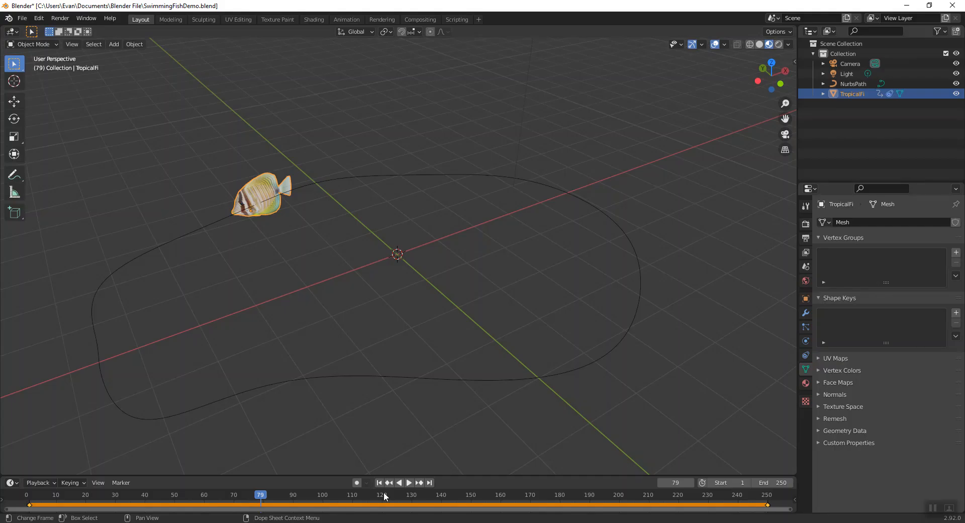
pyautogui.click(23, 18)
pyautogui.moveTo(42, 164)
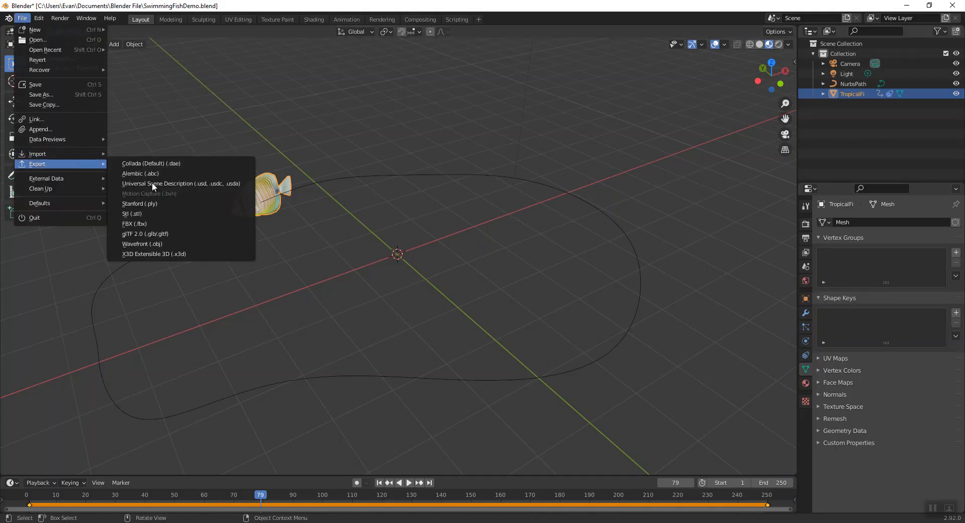
pyautogui.click(160, 223)
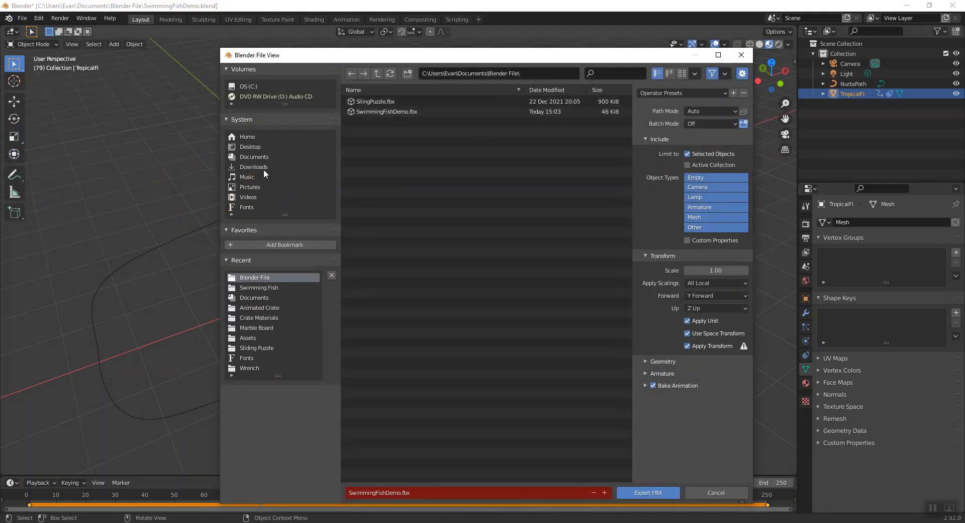
# Export SwimmingFishDemo.fbx into the Swimming Fish folder under Documents, Teaching, Blender.
pyautogui.click(265, 156)
pyautogui.scroll(-2, 427, 342)
pyautogui.scroll(-10, 382, 358)
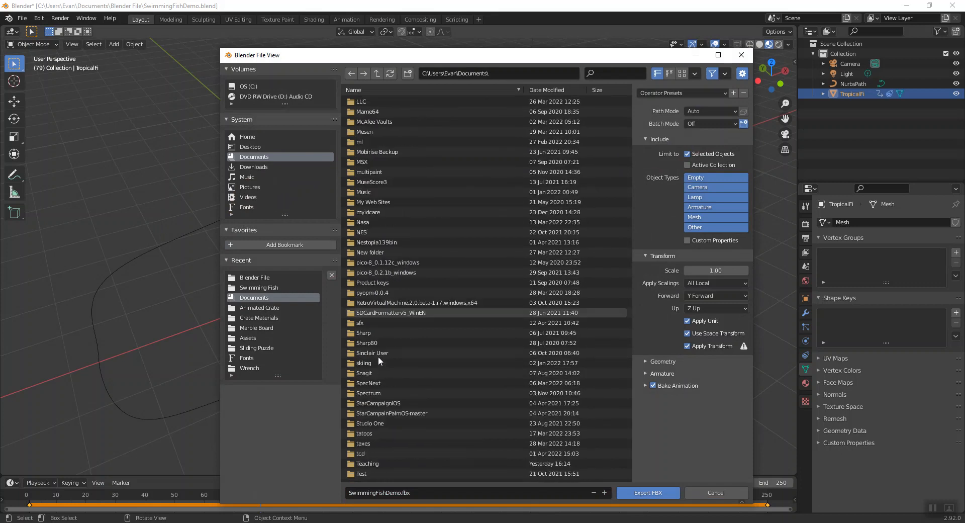
pyautogui.click(368, 325)
pyautogui.doubleClick(368, 325)
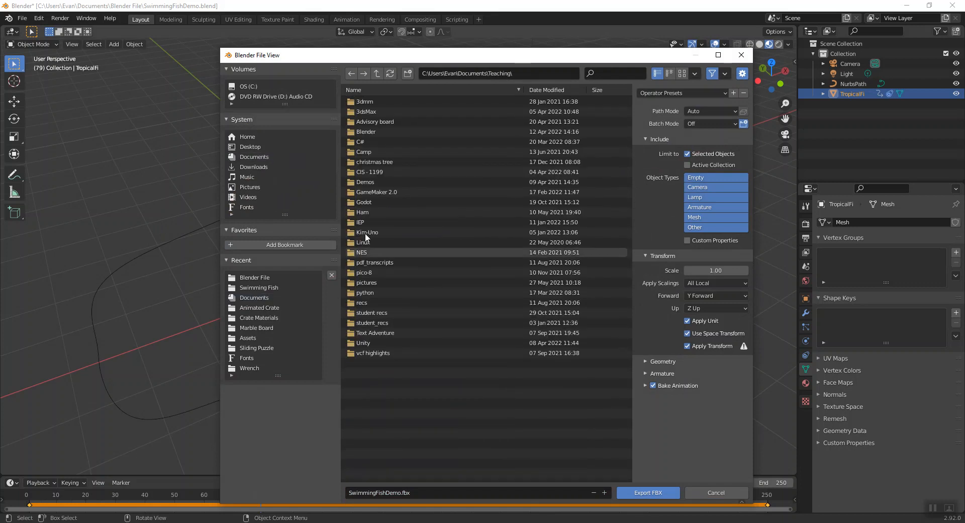
pyautogui.doubleClick(363, 165)
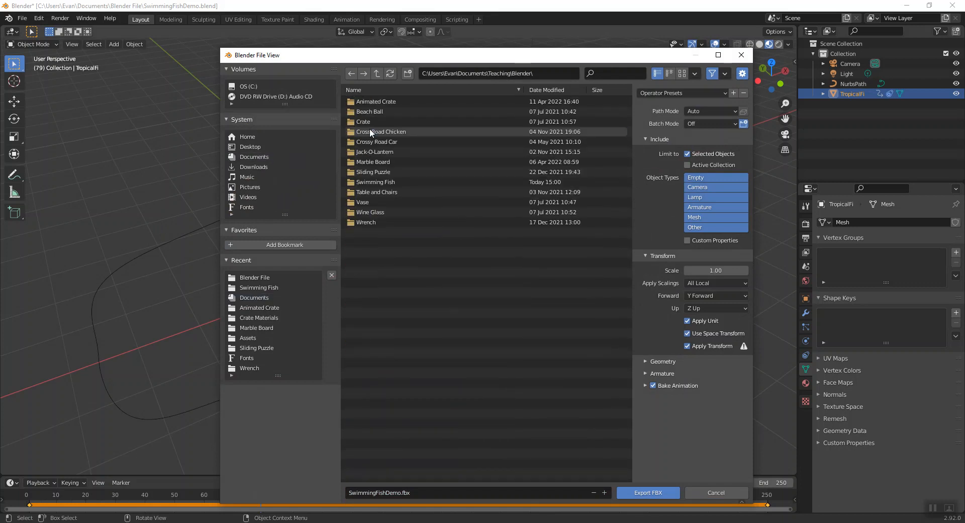
pyautogui.doubleClick(383, 182)
pyautogui.click(637, 492)
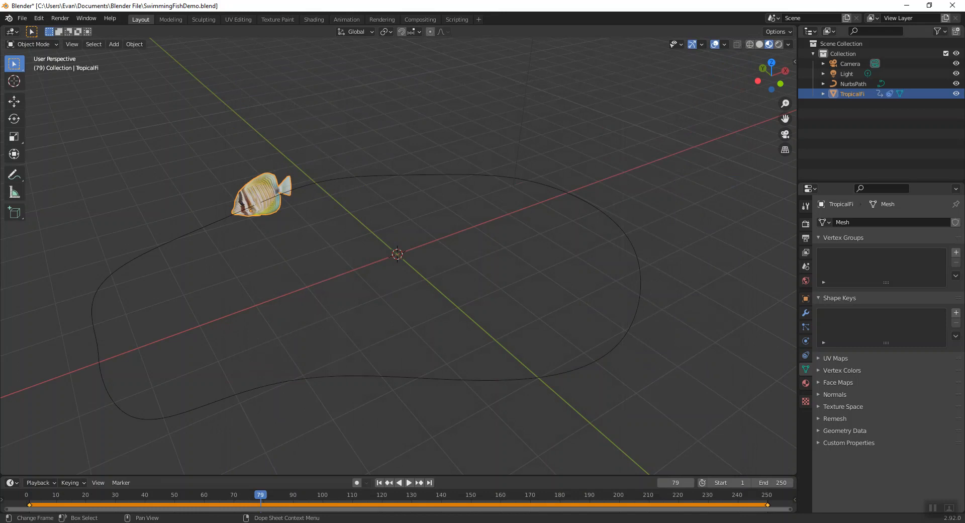
# Switch to File Explorer and rename the exported SwimmingFishDemo file to Fish.
pyautogui.hotkey('alt', 'Tab')
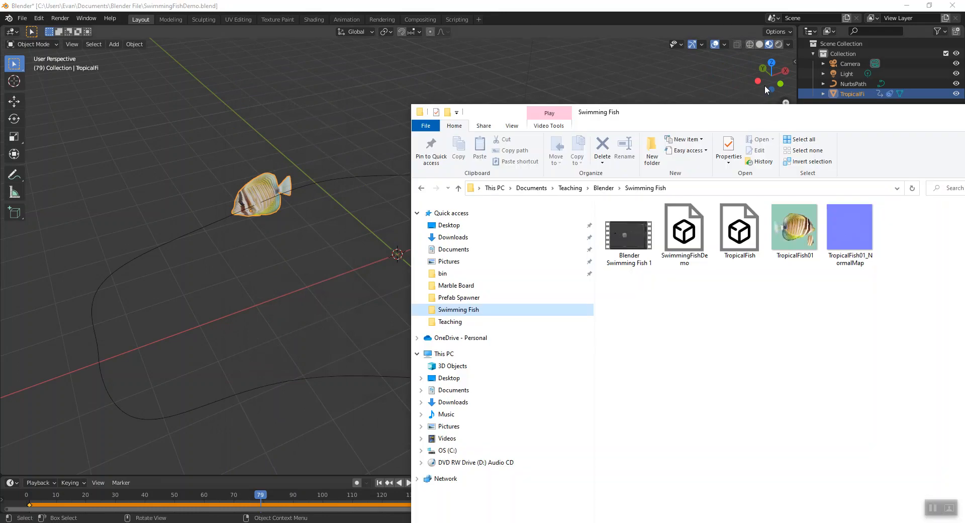
pyautogui.click(688, 237)
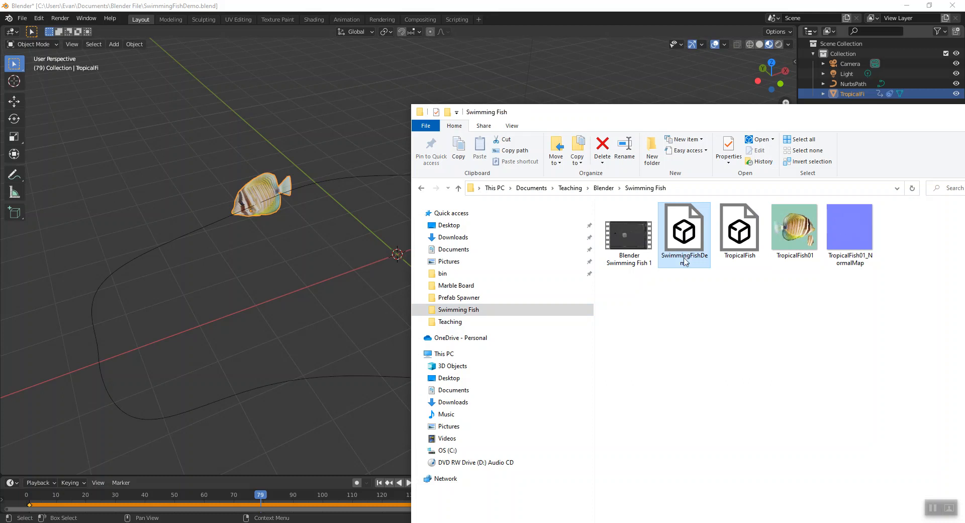
pyautogui.rightClick(687, 241)
pyautogui.click(712, 464)
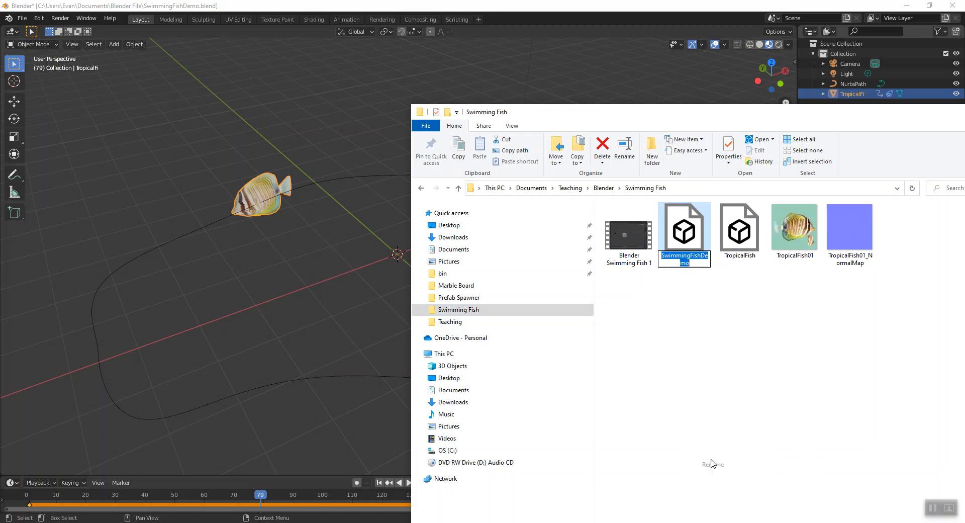
pyautogui.write('Fish')
pyautogui.press('Return')
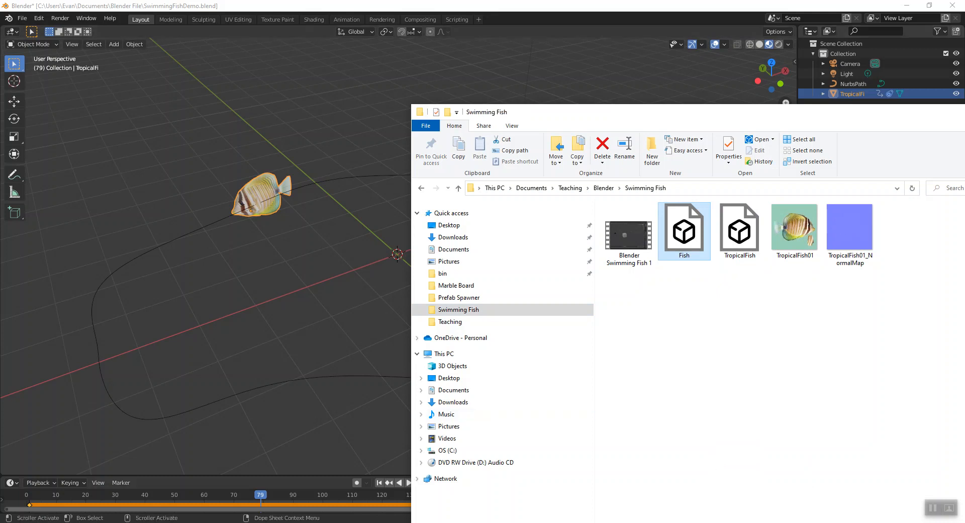
# Import the Fish model file from File Explorer into the Fish assets folder in Unity.
pyautogui.hotkey('alt', 'Tab')
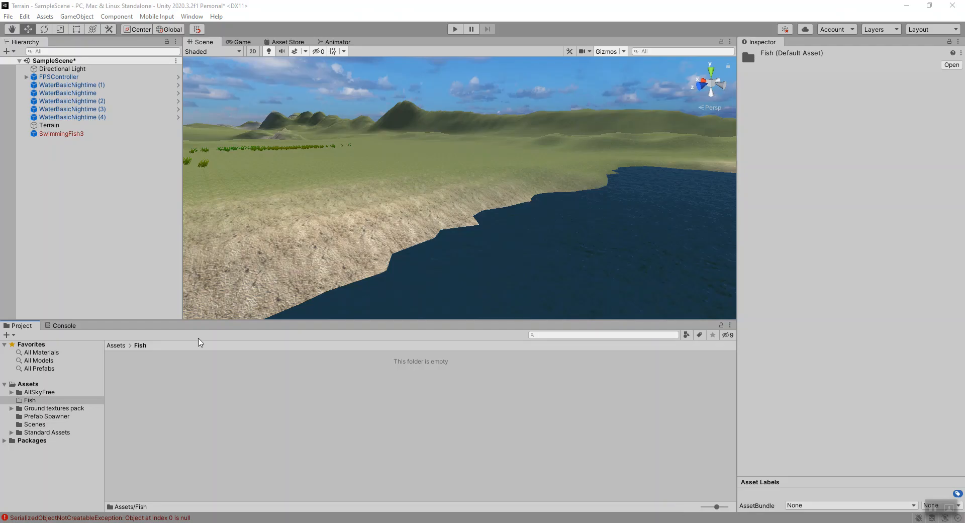
pyautogui.click(70, 401)
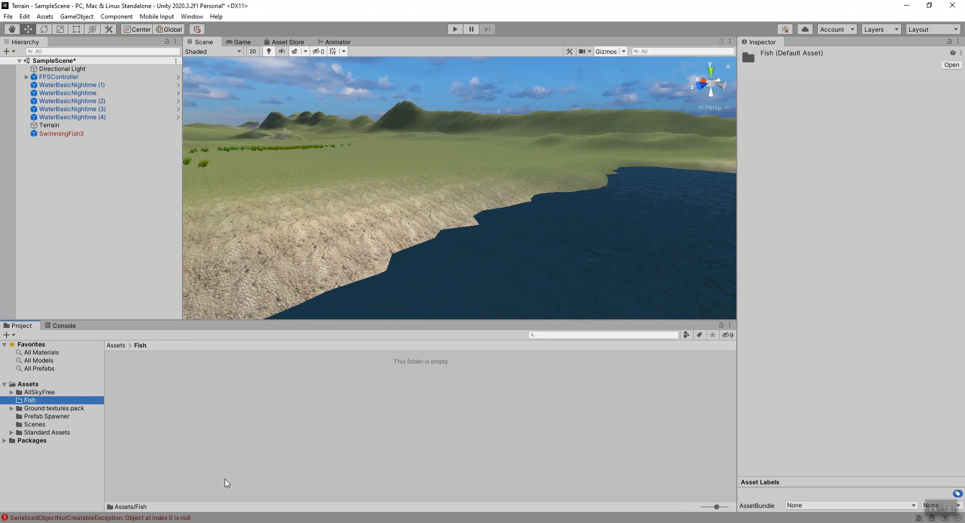
pyautogui.hotkey('alt', 'Tab')
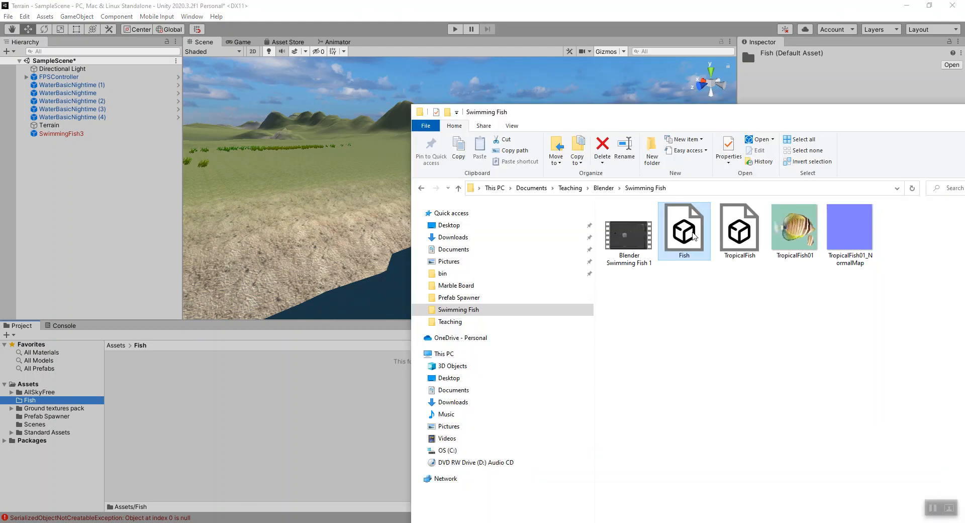
pyautogui.moveTo(694, 235); pyautogui.dragTo(199, 409)
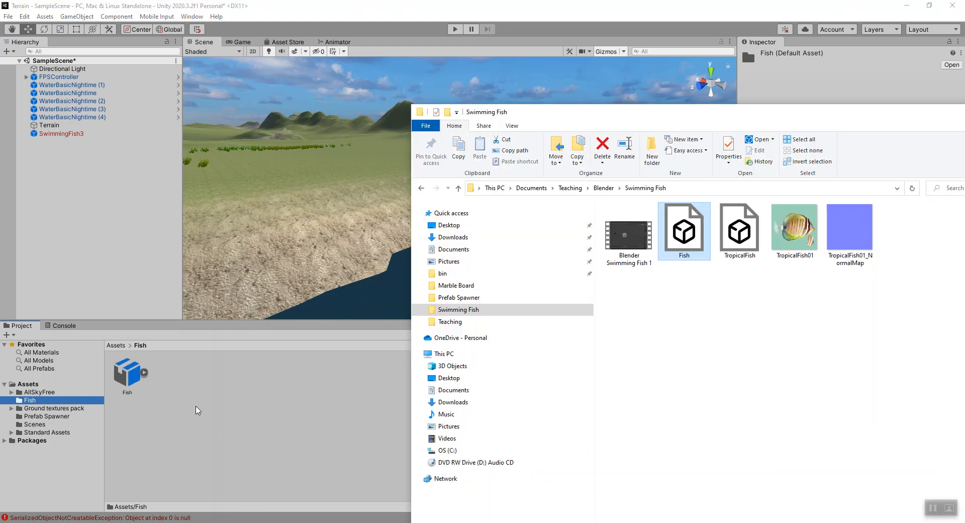
# Expand the imported Fish model and preview its swimming animation clip.
pyautogui.click(144, 373)
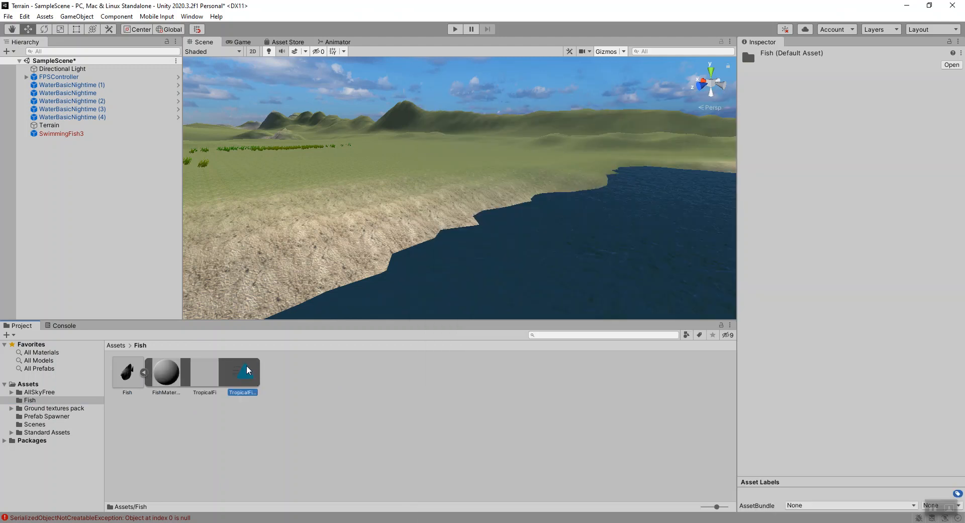
pyautogui.click(245, 372)
pyautogui.click(745, 432)
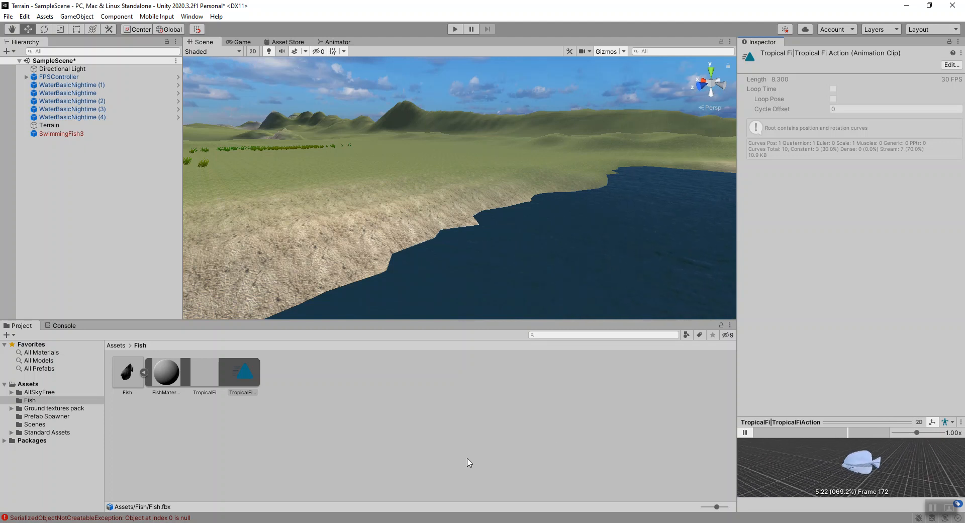
pyautogui.click(745, 432)
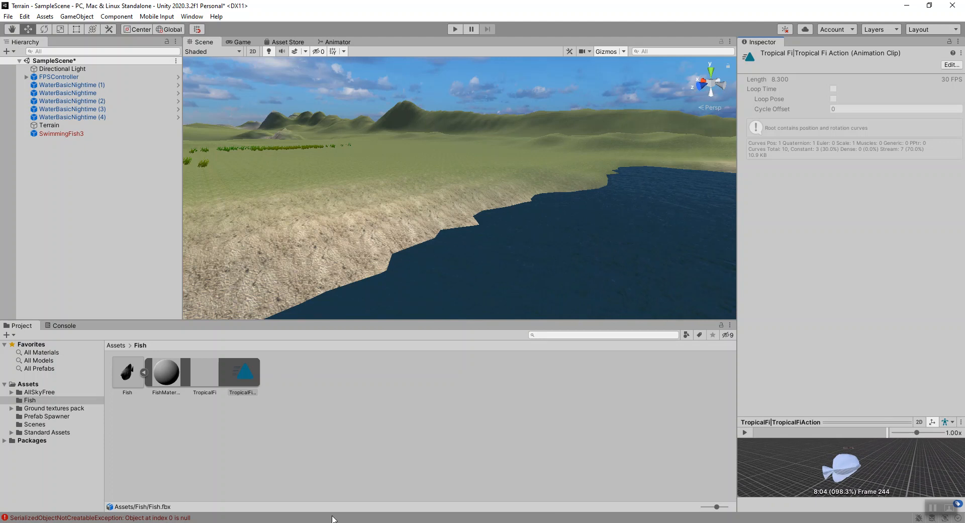
# Import the TropicalFish01 texture image from File Explorer into the Fish assets folder in Unity.
pyautogui.hotkey('alt', 'Tab')
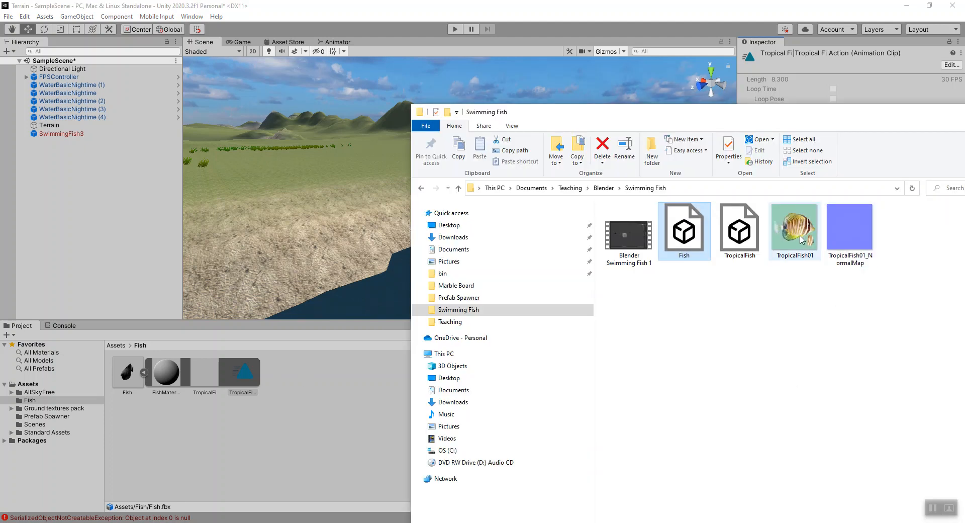
pyautogui.moveTo(797, 229); pyautogui.dragTo(297, 397)
pyautogui.click(320, 432)
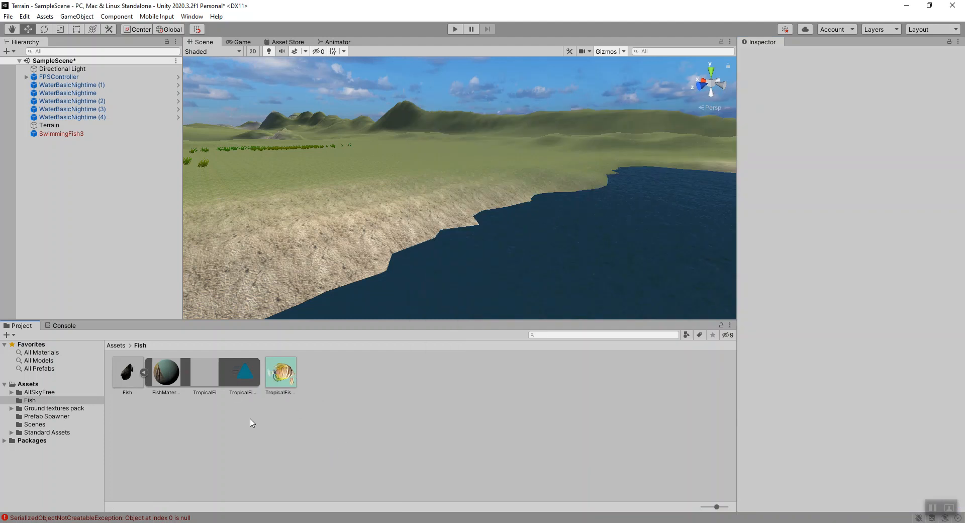
# Delete the SwimmingFish3 object from the scene and deactivate the WaterBasicNightime plane covering the lake bed.
pyautogui.click(103, 133)
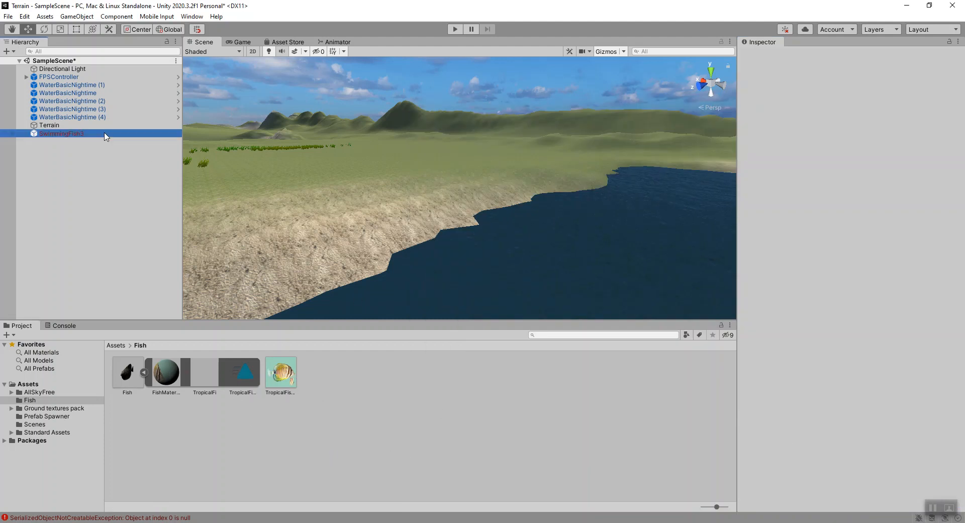
pyautogui.press('Delete')
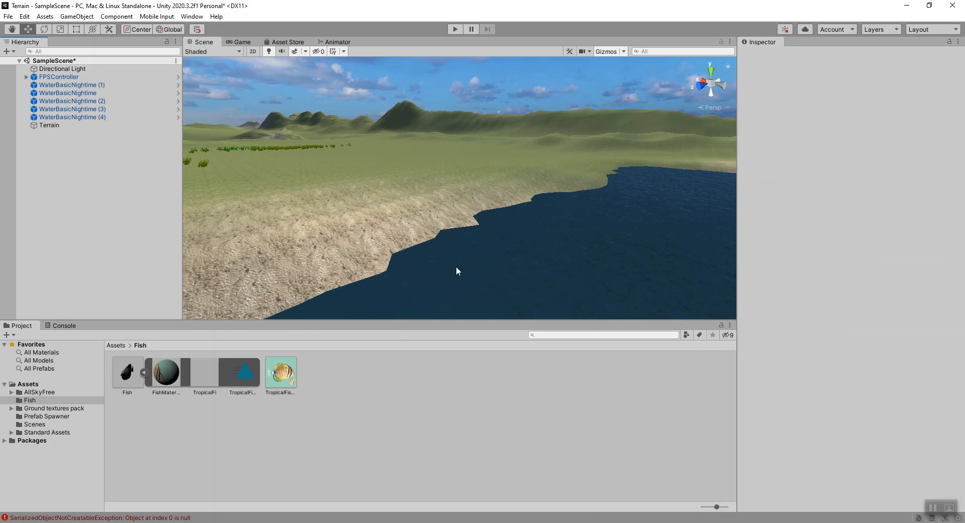
pyautogui.click(486, 267)
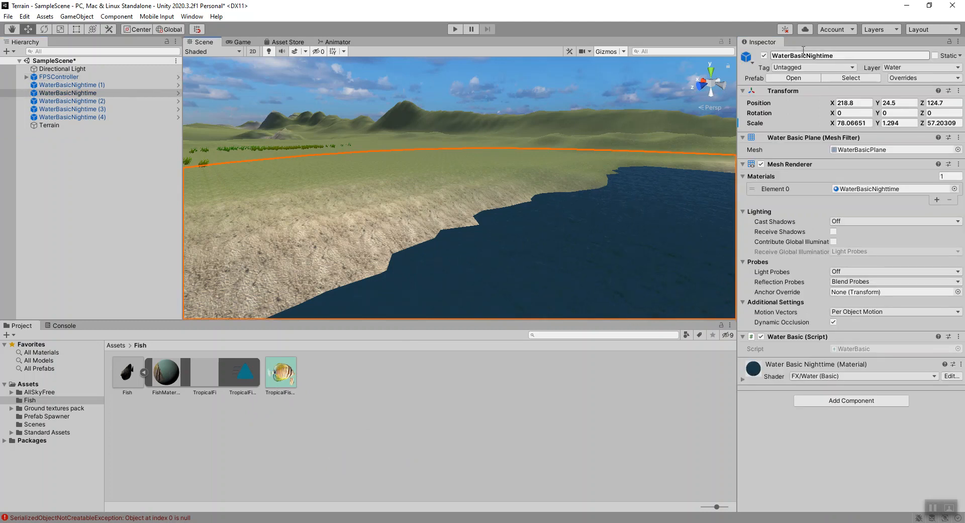
pyautogui.click(764, 55)
# Place the Fish model in the scene on the sandy ground of the drained lake bed.
pyautogui.moveTo(505, 188); pyautogui.dragTo(692, 187, button='right')
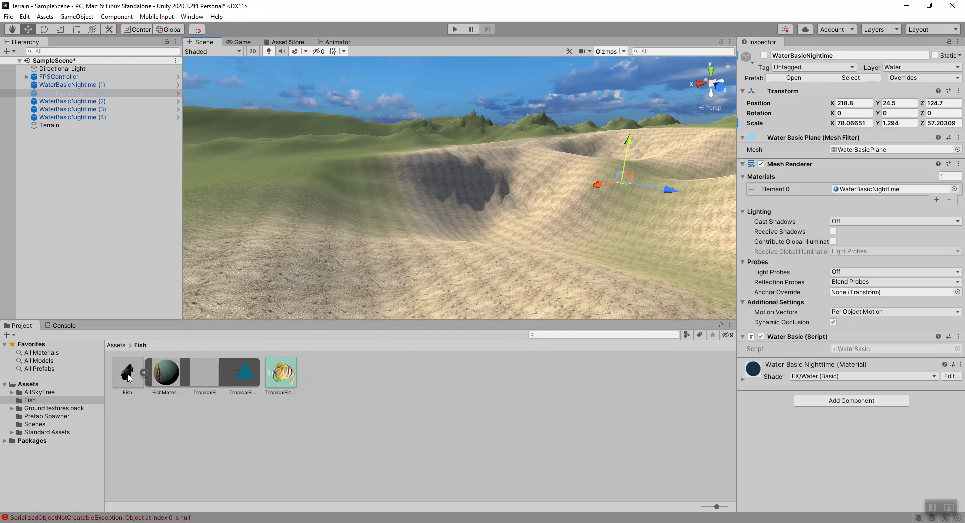
pyautogui.moveTo(129, 377); pyautogui.dragTo(433, 281)
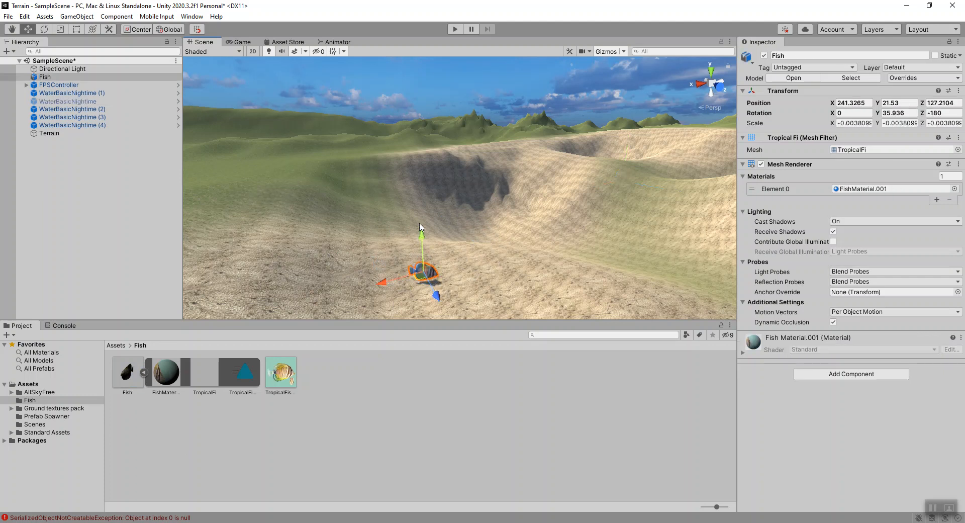
pyautogui.click(431, 273)
pyautogui.click(385, 385)
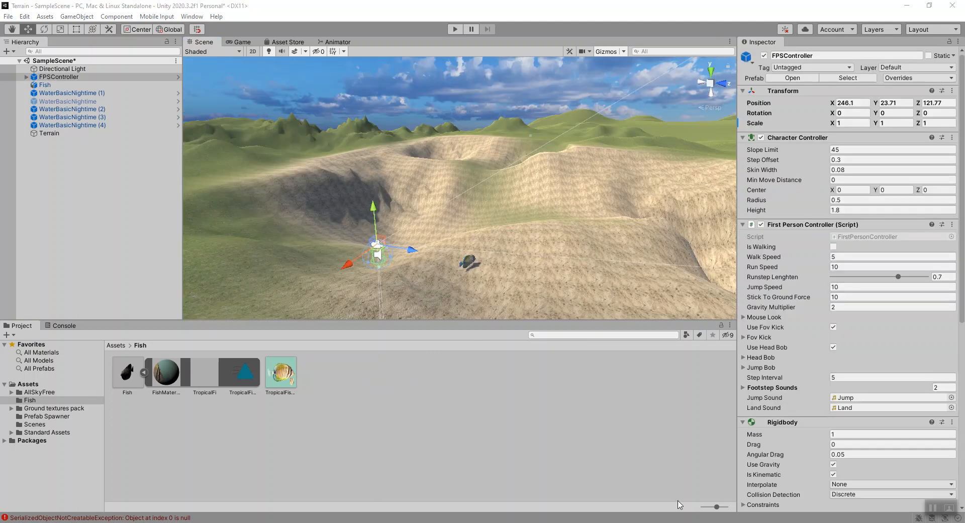
# Play-test the scene by walking the first-person controller up to the fish, and exit play mode.
pyautogui.click(455, 29)
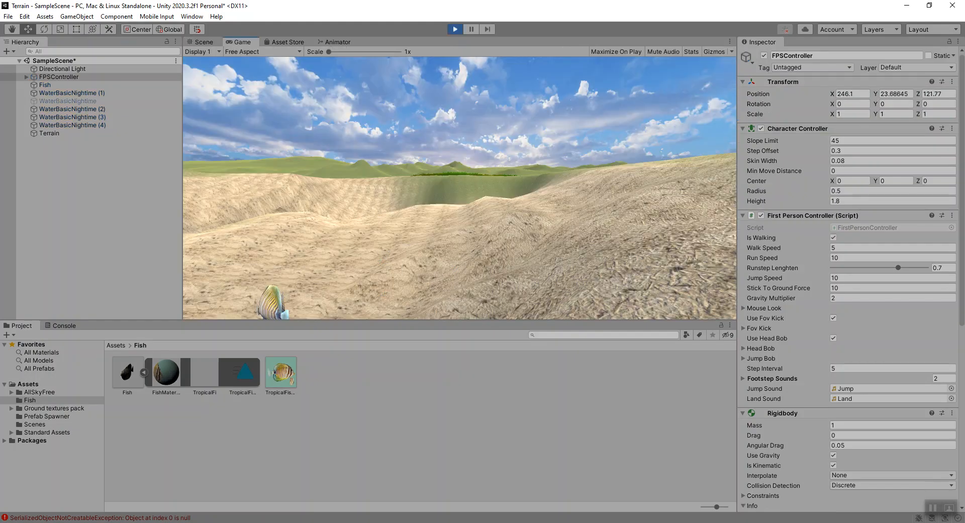
pyautogui.press('w')
pyautogui.press('a')
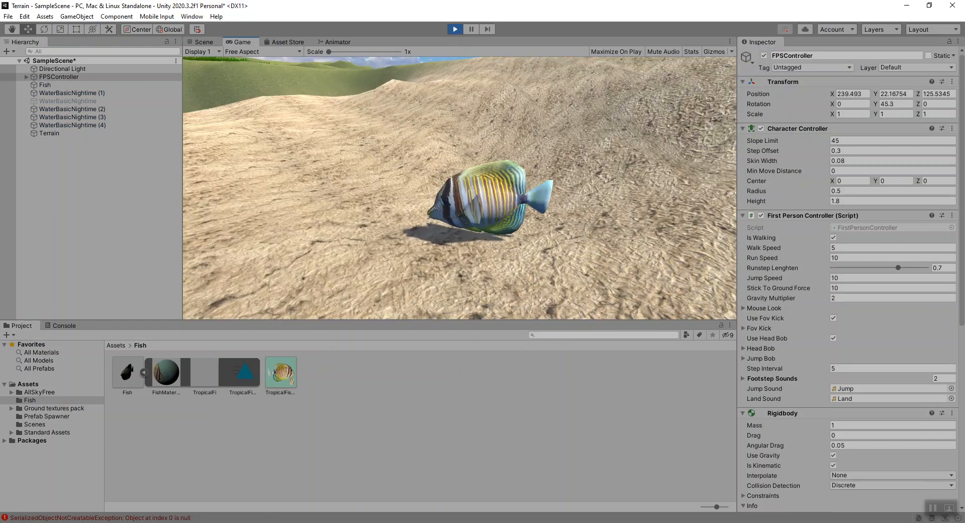
pyautogui.press('w')
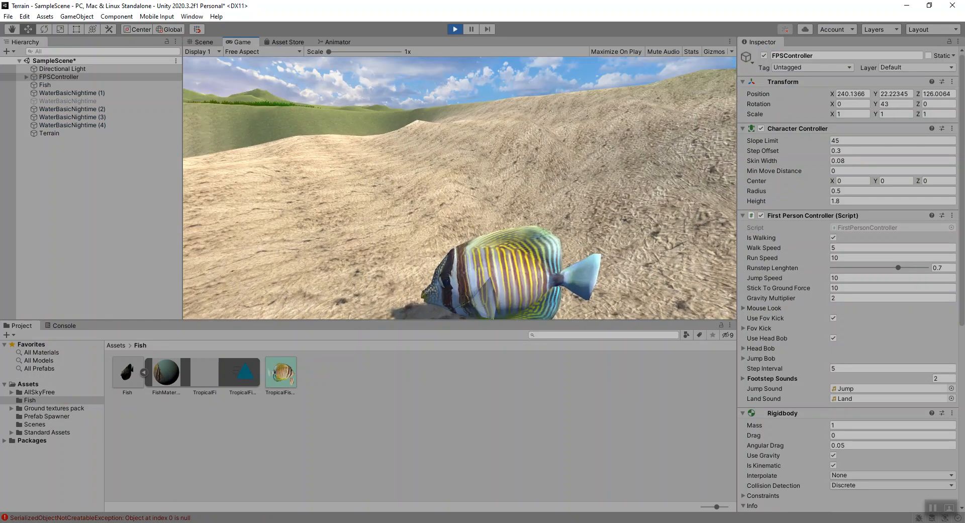
pyautogui.press('Escape')
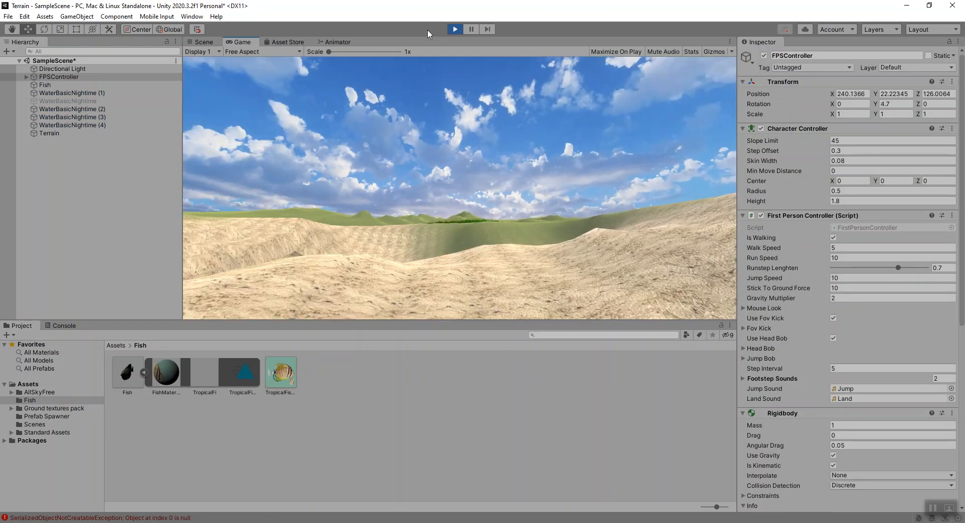
pyautogui.click(455, 28)
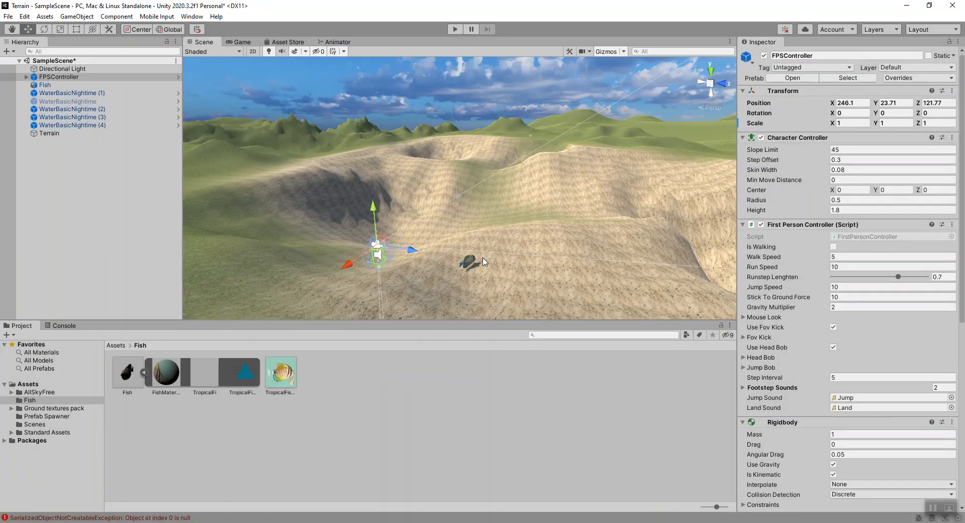
pyautogui.click(470, 262)
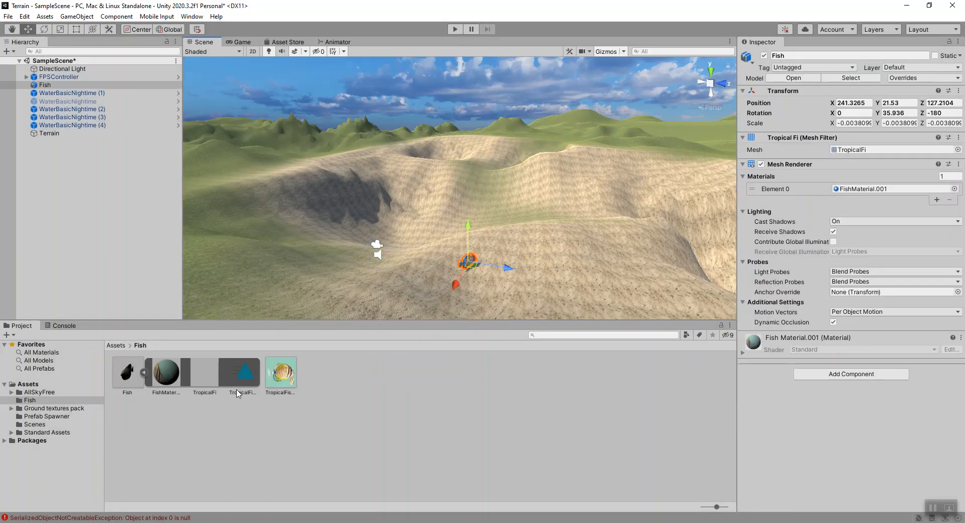
pyautogui.click(49, 86)
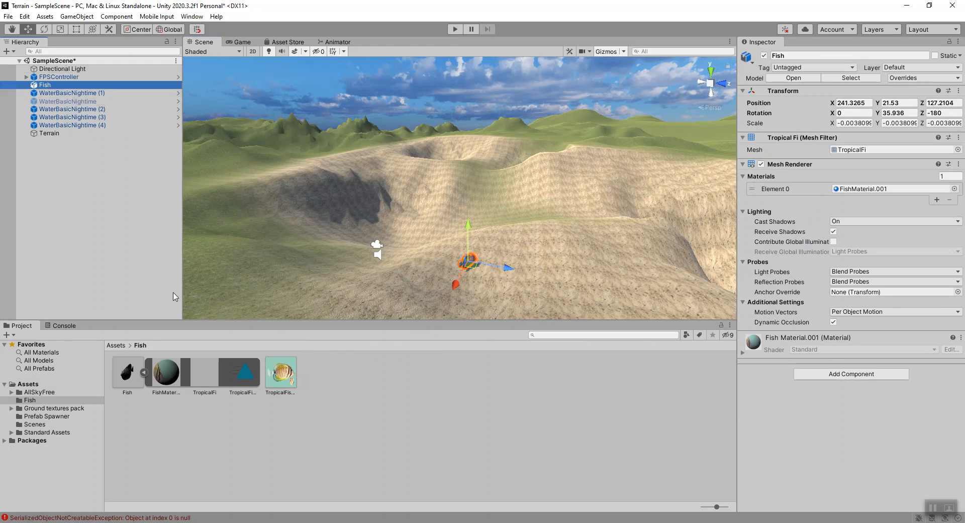
pyautogui.click(62, 83)
pyautogui.click(65, 151)
pyautogui.click(60, 85)
pyautogui.rightClick(353, 373)
pyautogui.click(347, 395)
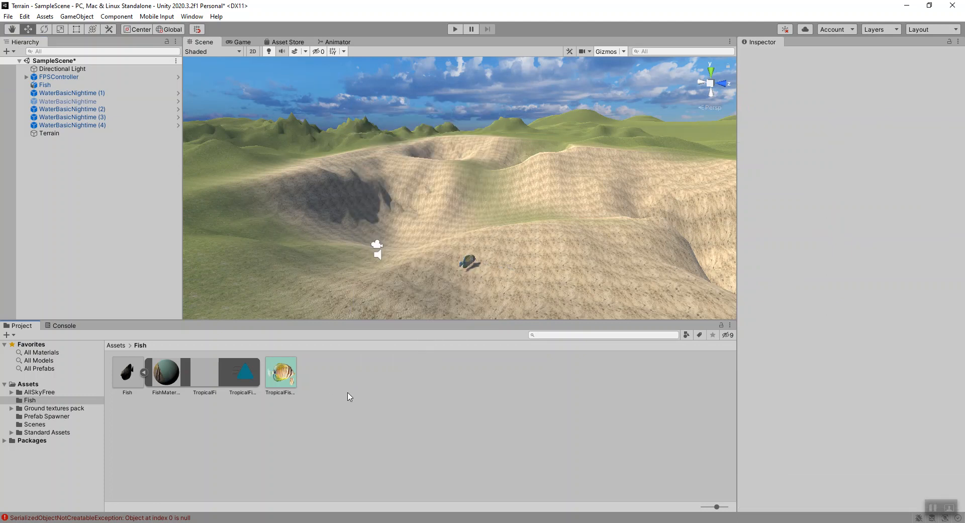
# Create an Animator Controller named Fish Controller in the Fish assets folder.
pyautogui.rightClick(331, 388)
pyautogui.moveTo(433, 117)
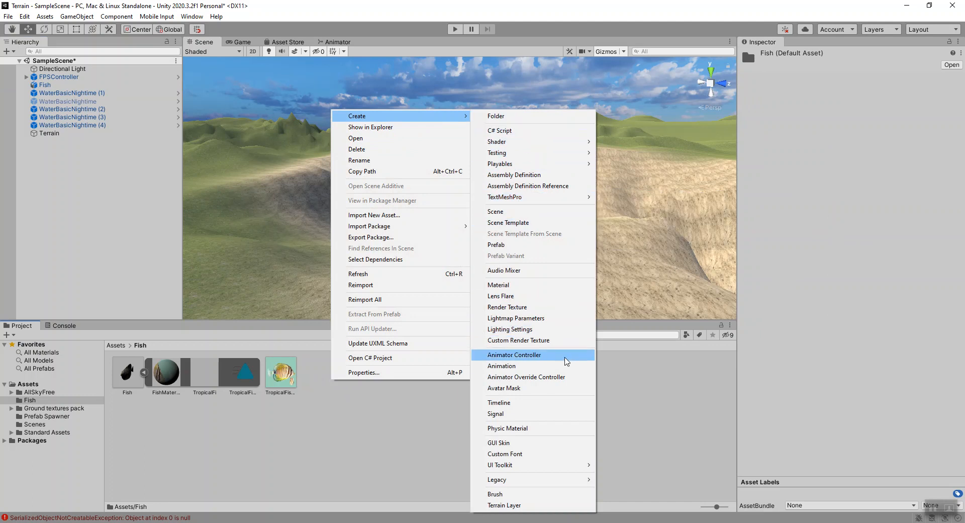
pyautogui.click(565, 358)
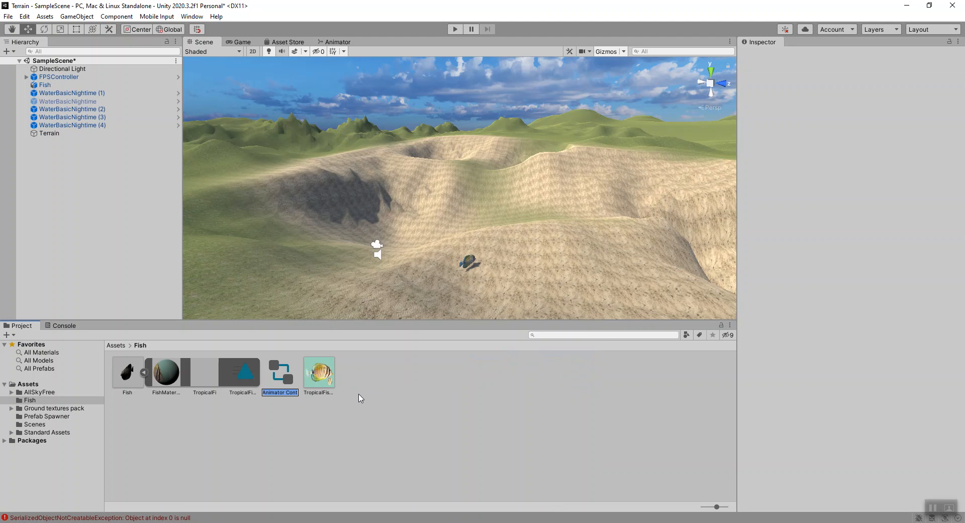
pyautogui.write('Fish COntroller')
pyautogui.press('BackSpace')
pyautogui.write('o')
pyautogui.press('Return')
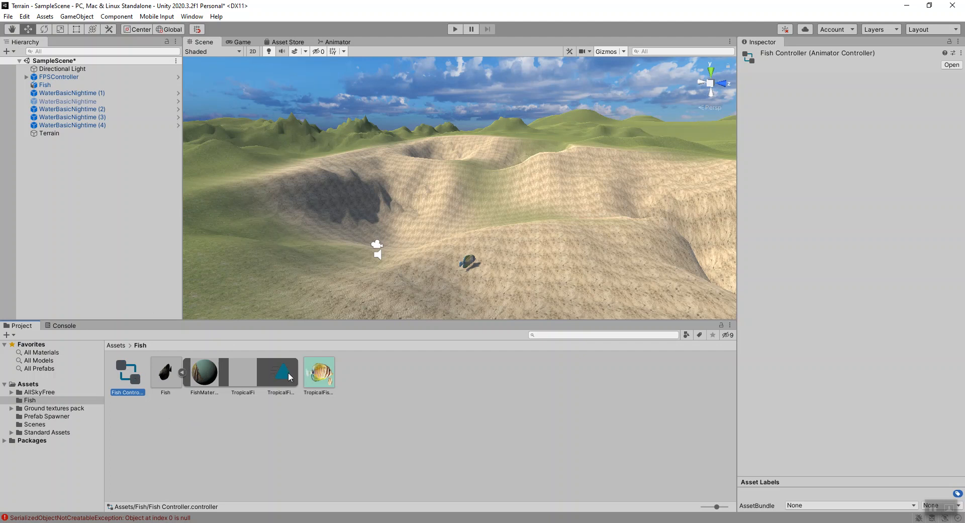
# Open Fish Controller and add the TropicalFi|TropicalFiAction clip as its default state, reached from Entry.
pyautogui.doubleClick(132, 370)
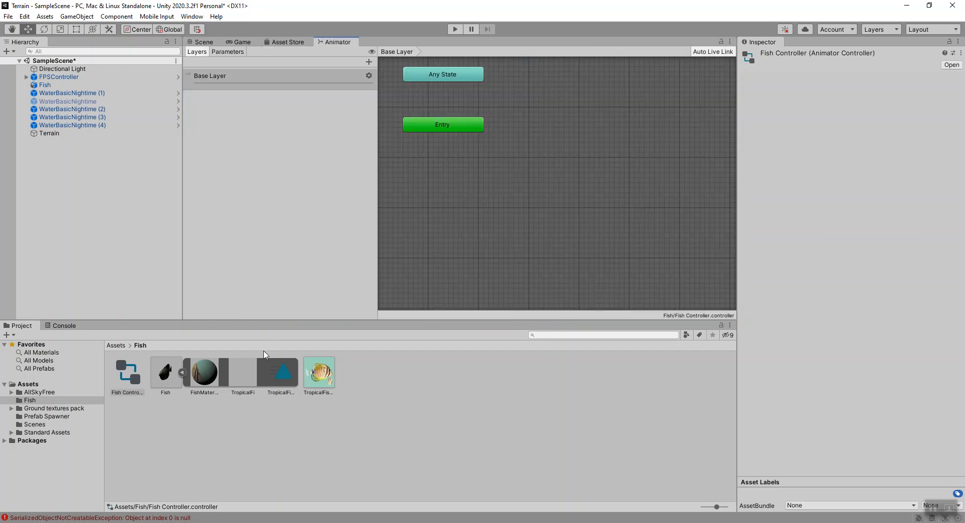
pyautogui.moveTo(288, 369); pyautogui.dragTo(572, 81)
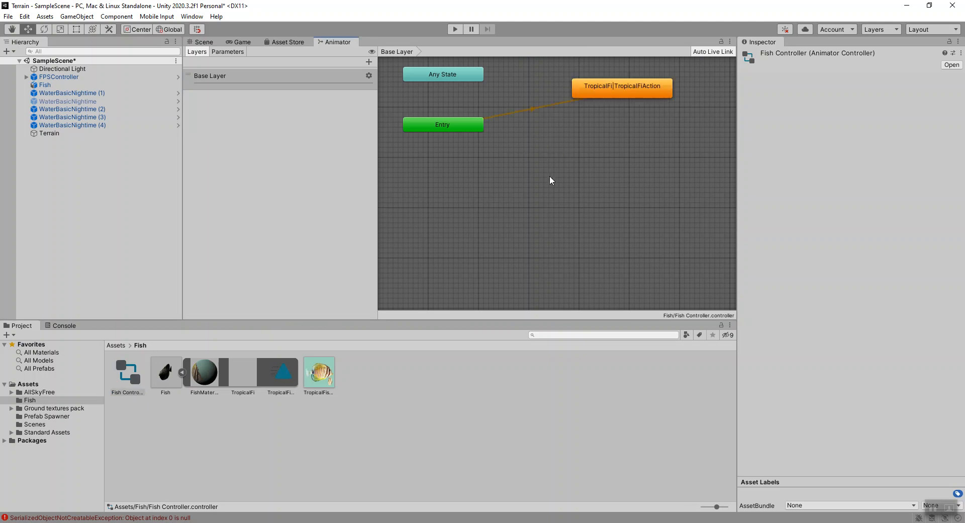
pyautogui.click(429, 127)
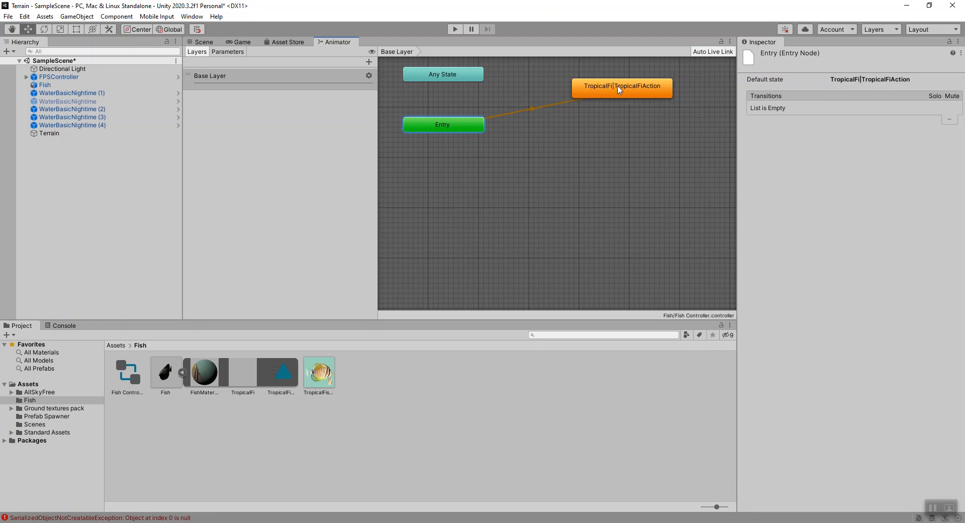
pyautogui.moveTo(619, 94); pyautogui.dragTo(615, 92)
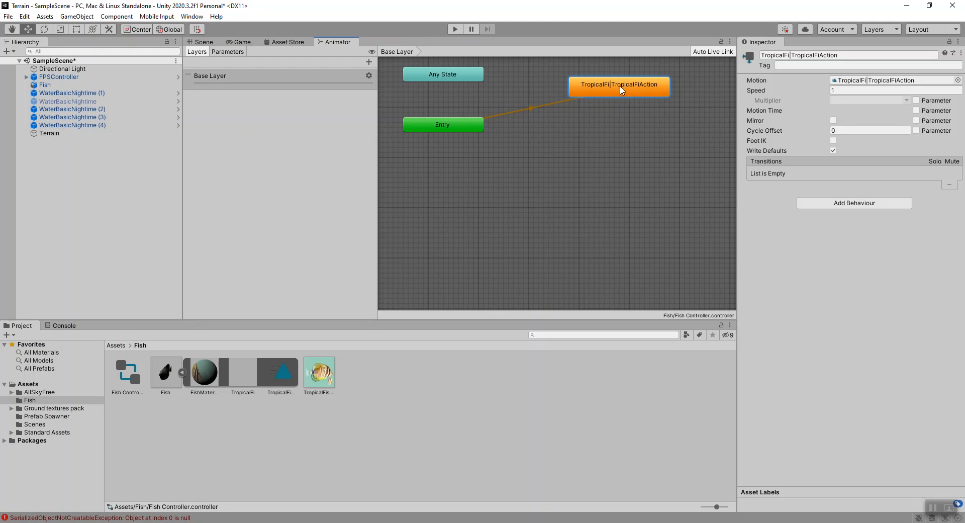
# Enable Loop Time and Loop Pose for the TropicalFi|TropicalFiAction clip in the Fish import settings and apply the changes.
pyautogui.doubleClick(631, 93)
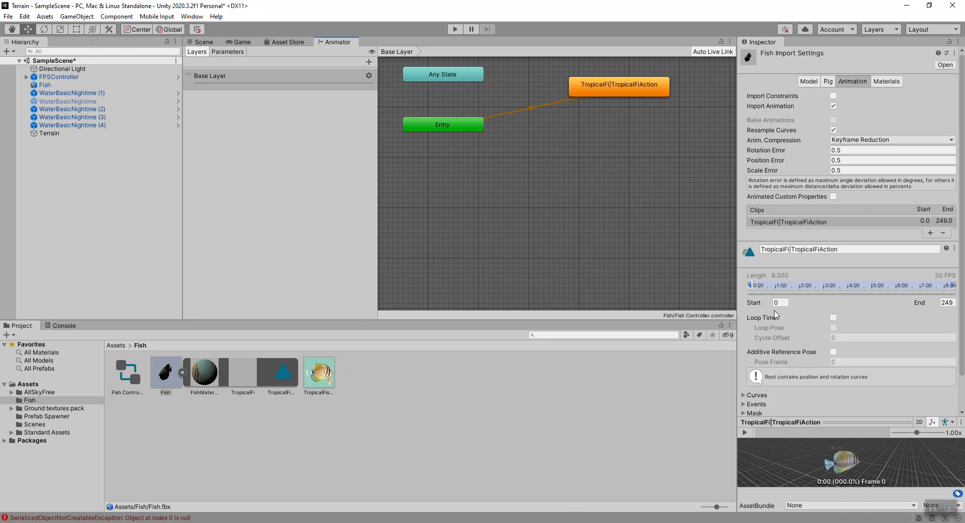
pyautogui.click(833, 317)
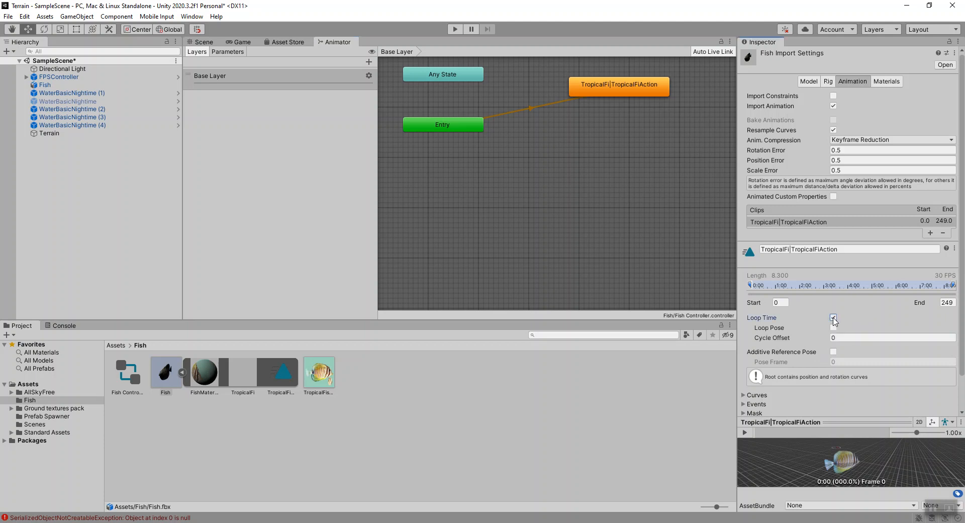
pyautogui.click(833, 327)
pyautogui.scroll(-2, 916, 361)
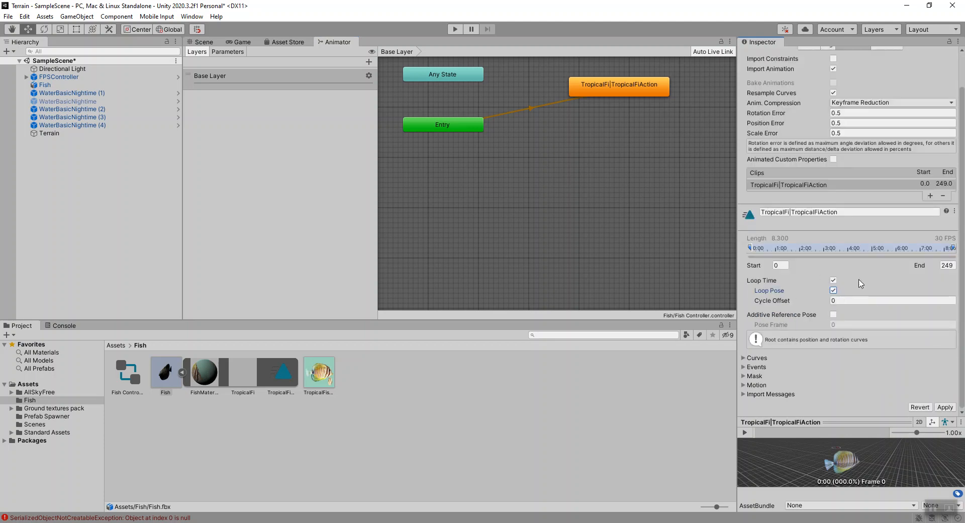
pyautogui.scroll(2, 855, 267)
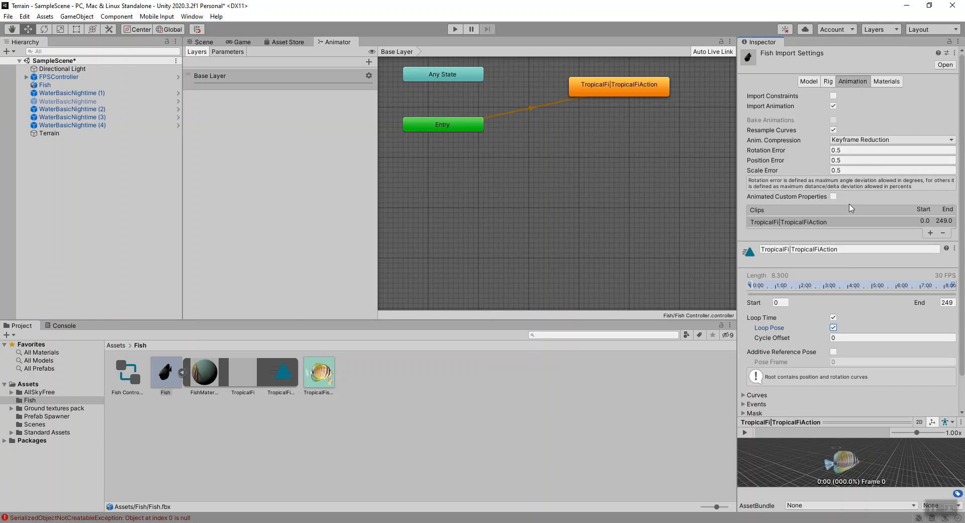
pyautogui.scroll(-3, 848, 200)
pyautogui.click(945, 407)
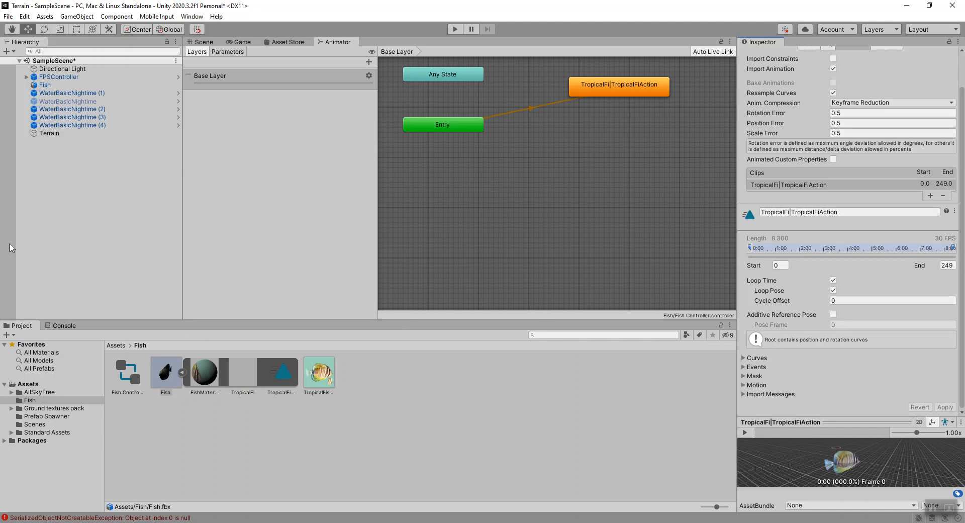
# Add an Animator component to the Fish object in the scene and assign Fish Controller as its controller.
pyautogui.click(54, 86)
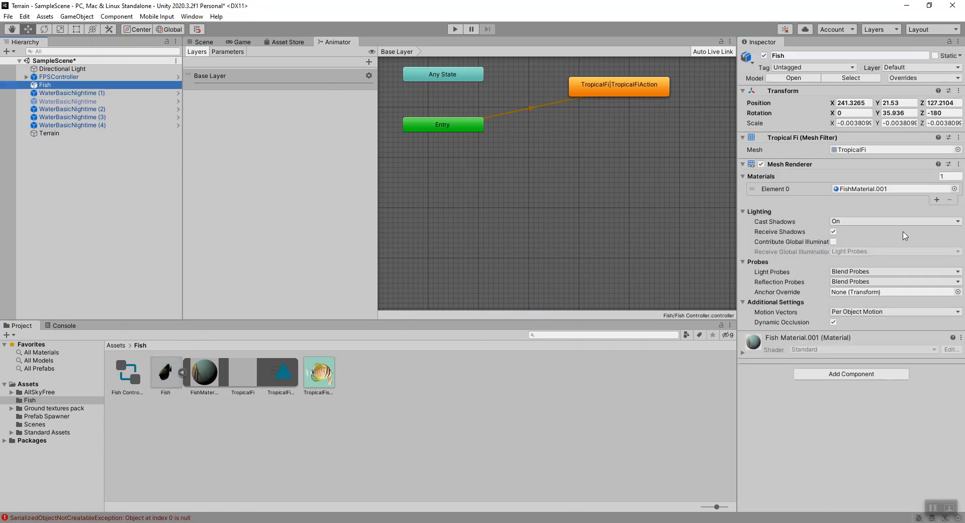
pyautogui.click(833, 374)
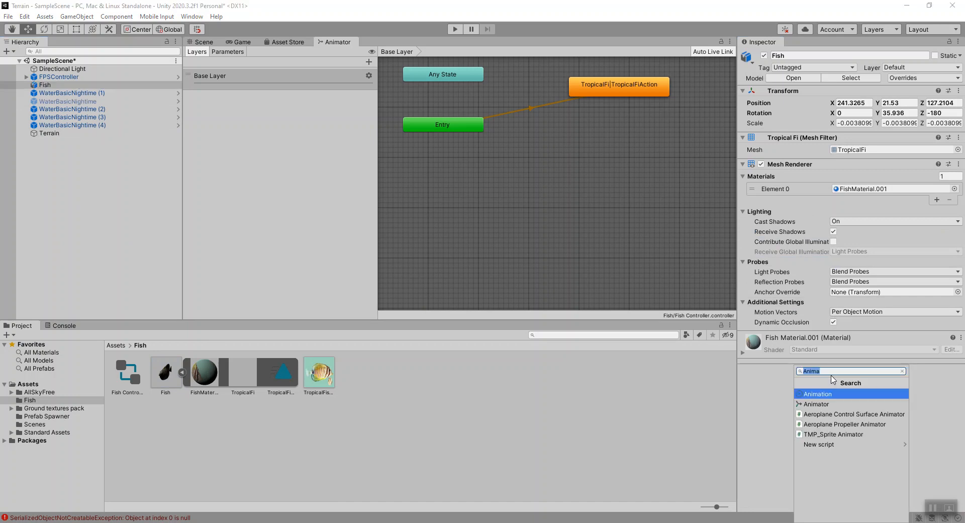
pyautogui.click(838, 405)
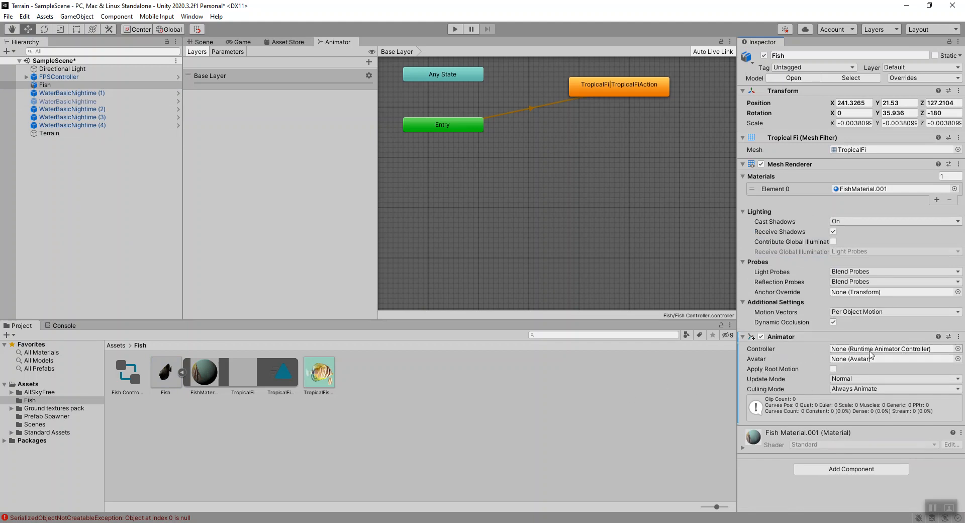
pyautogui.moveTo(130, 376); pyautogui.dragTo(860, 348)
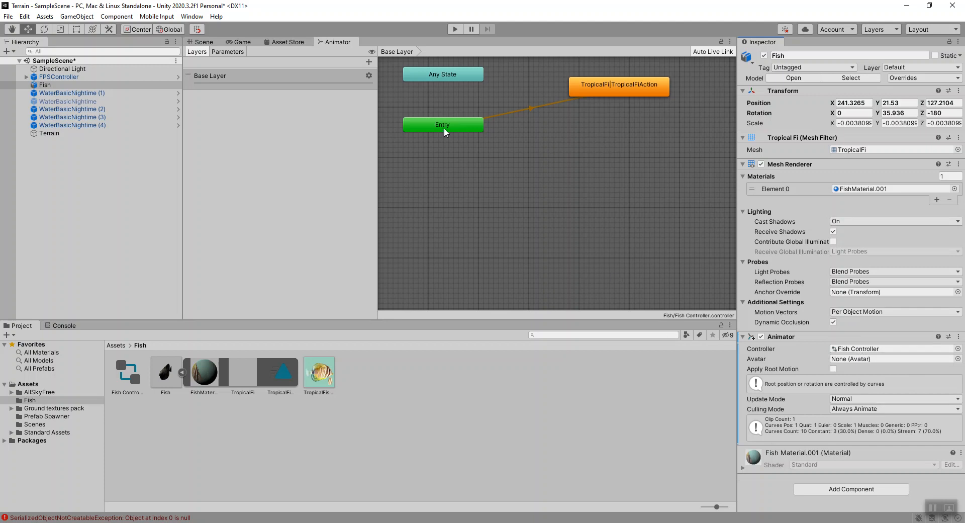
# Play test the scene and examine the running Fish Controller state and the fish's whereabouts in the Scene view.
pyautogui.click(455, 29)
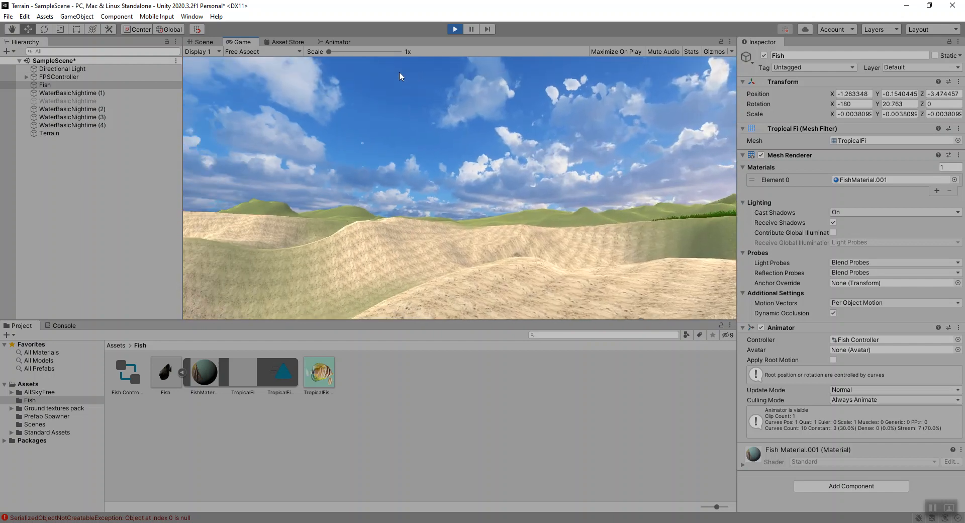
pyautogui.click(343, 43)
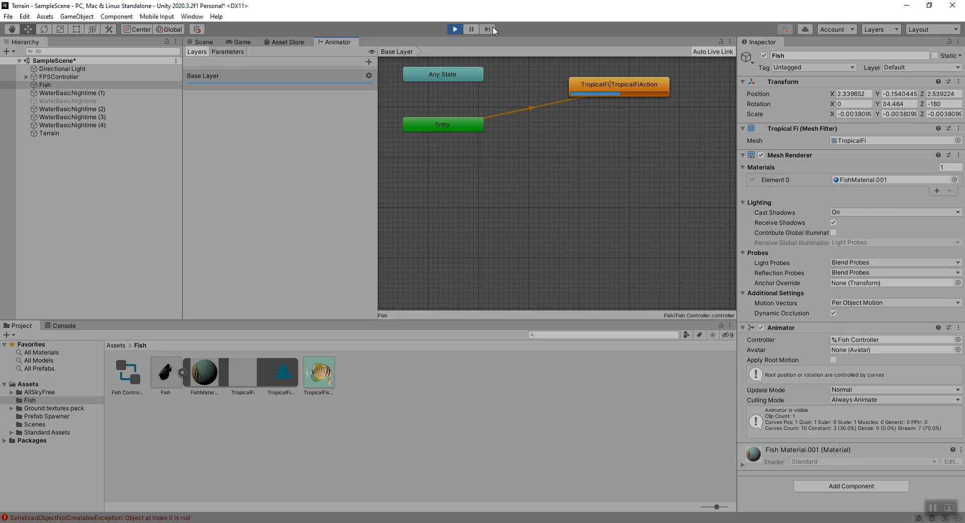
pyautogui.click(203, 42)
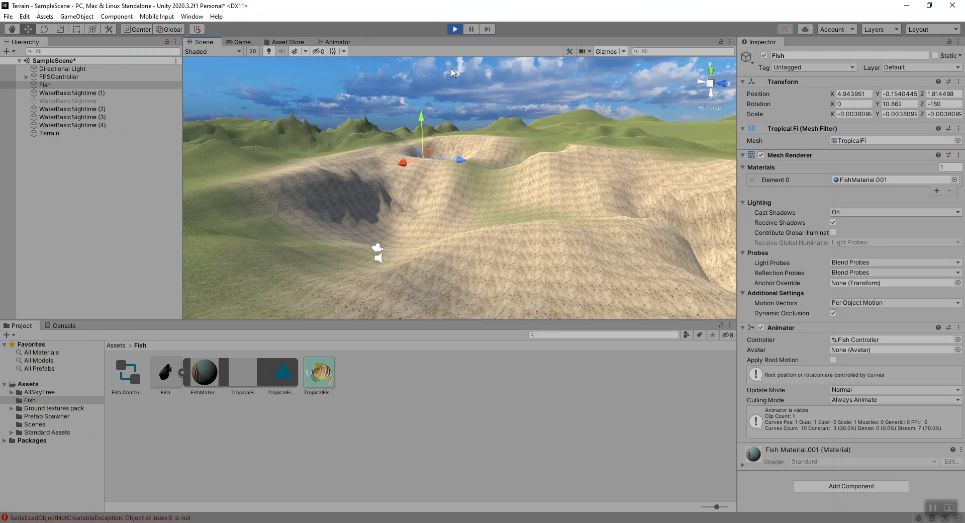
pyautogui.click(455, 29)
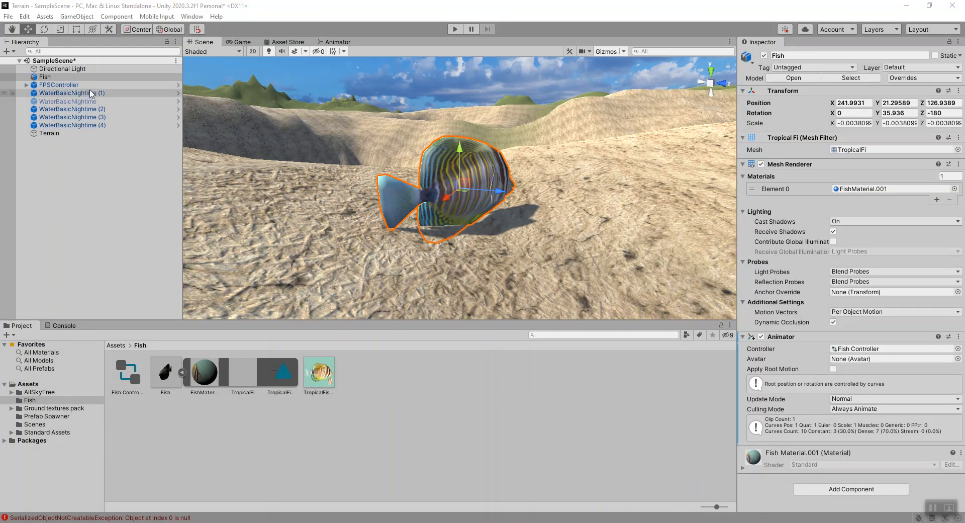
# Select Fish and play test the scene again, walking the player around to look for the fish.
pyautogui.click(76, 78)
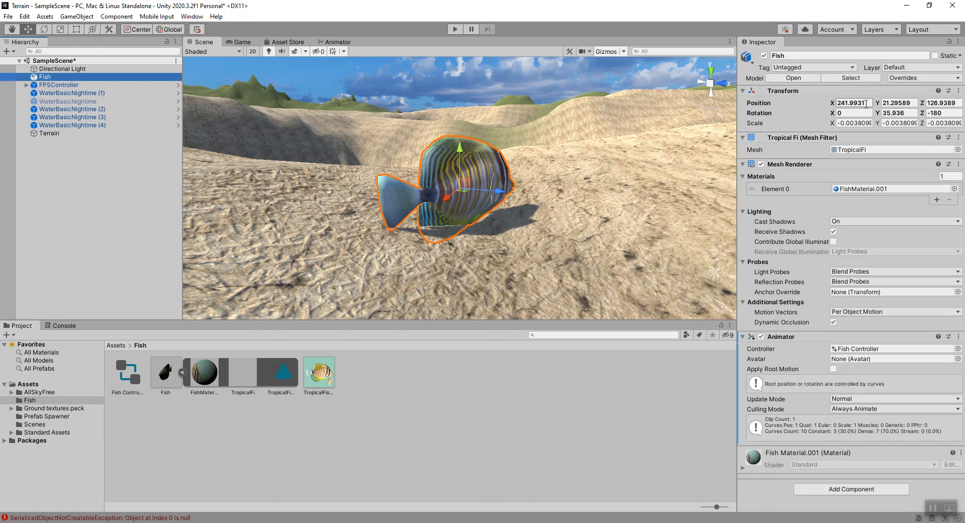
pyautogui.click(456, 29)
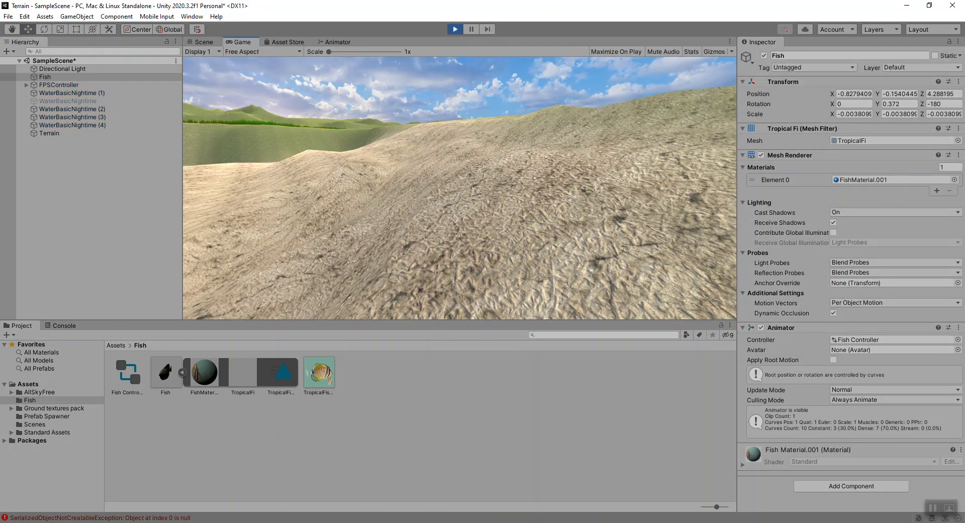
pyautogui.press('w')
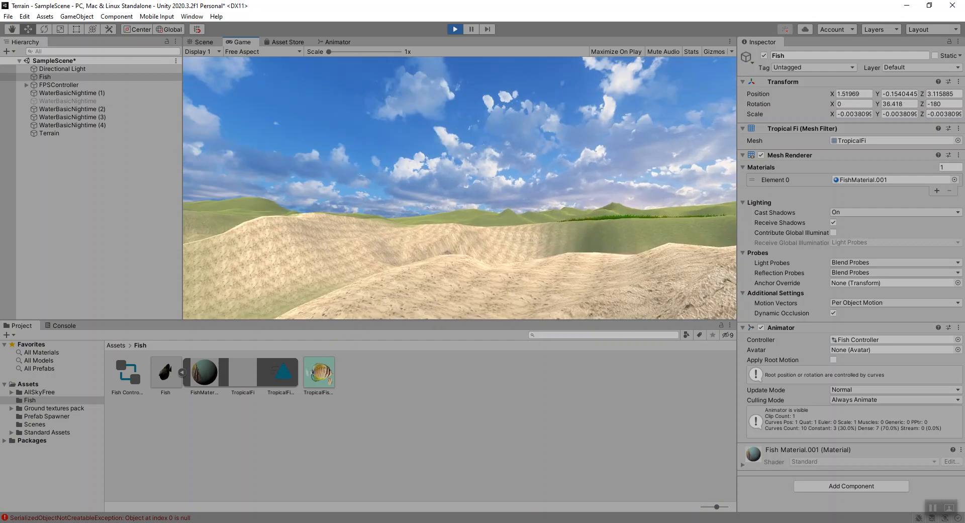
pyautogui.click(455, 28)
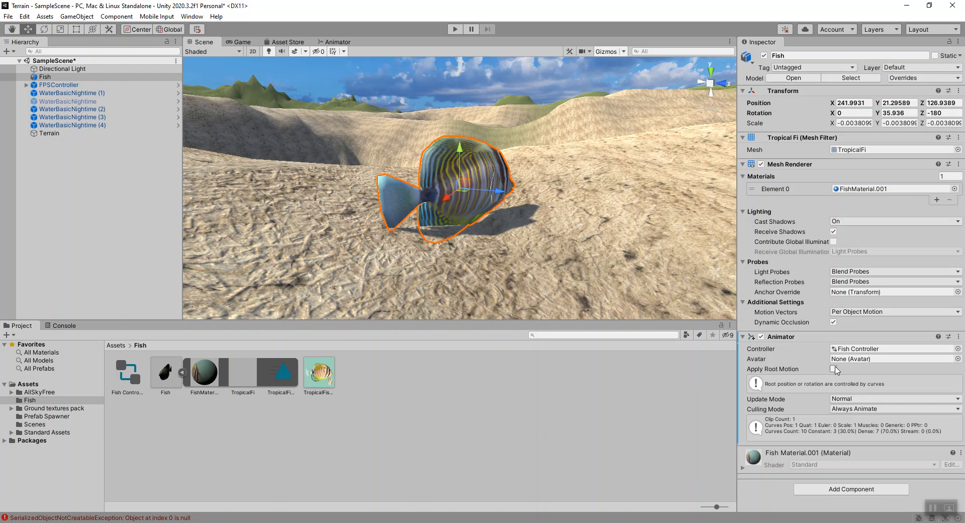
# Try Apply Root Motion on the Fish's Animator and play test the scene.
pyautogui.click(834, 369)
pyautogui.click(457, 30)
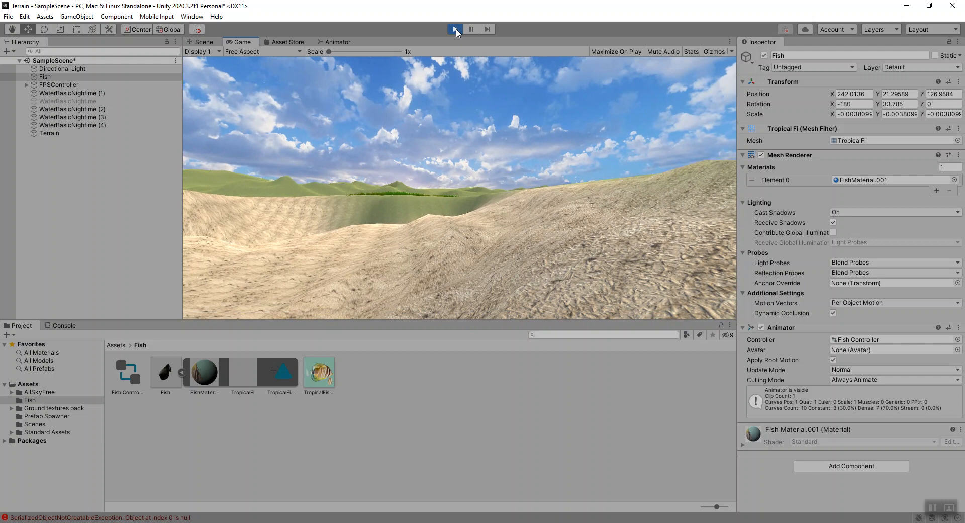
pyautogui.click(455, 30)
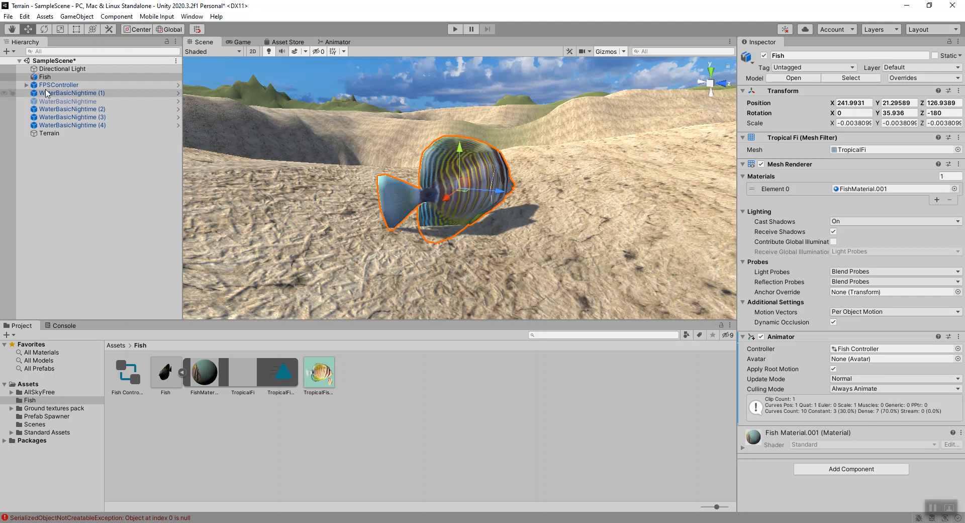
# Create an empty parent object for Fish in the scene and name it FishParent.
pyautogui.click(88, 78)
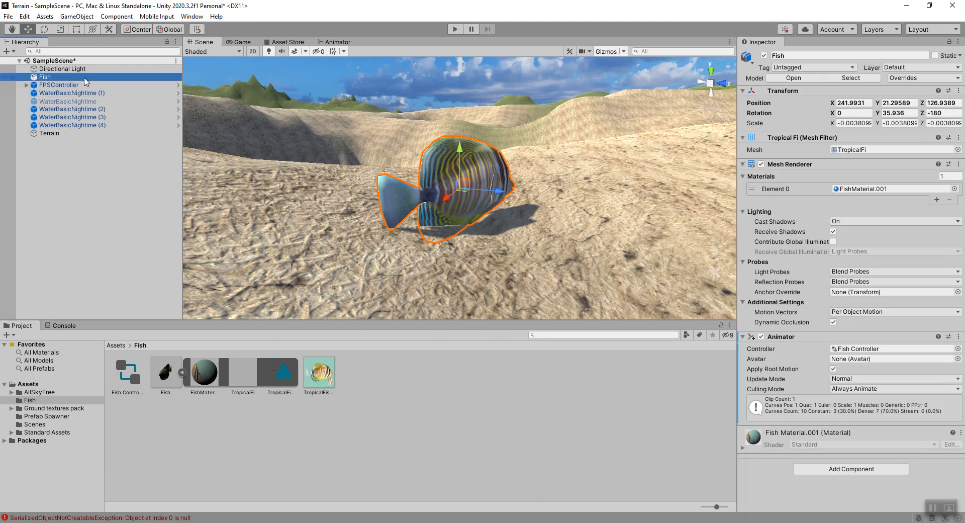
pyautogui.rightClick(96, 79)
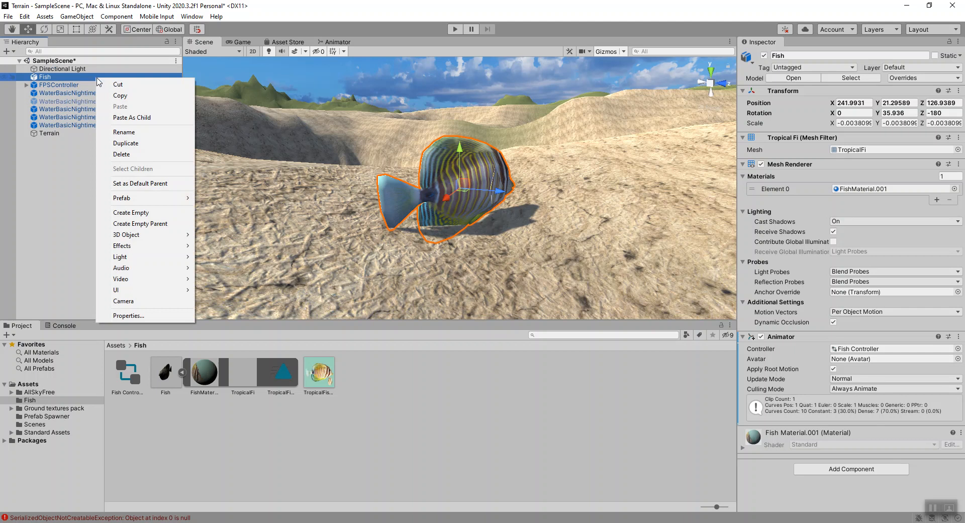
pyautogui.click(154, 224)
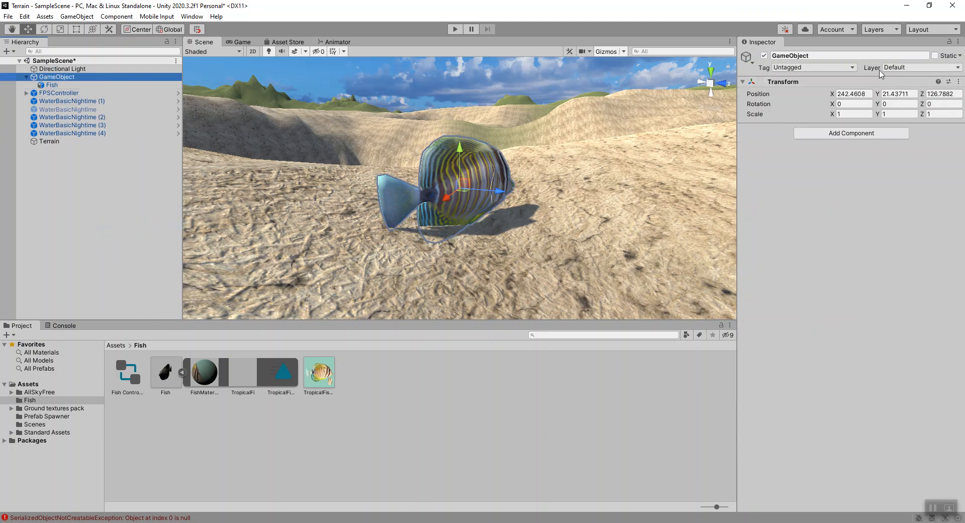
pyautogui.click(819, 56)
pyautogui.write('FishCon')
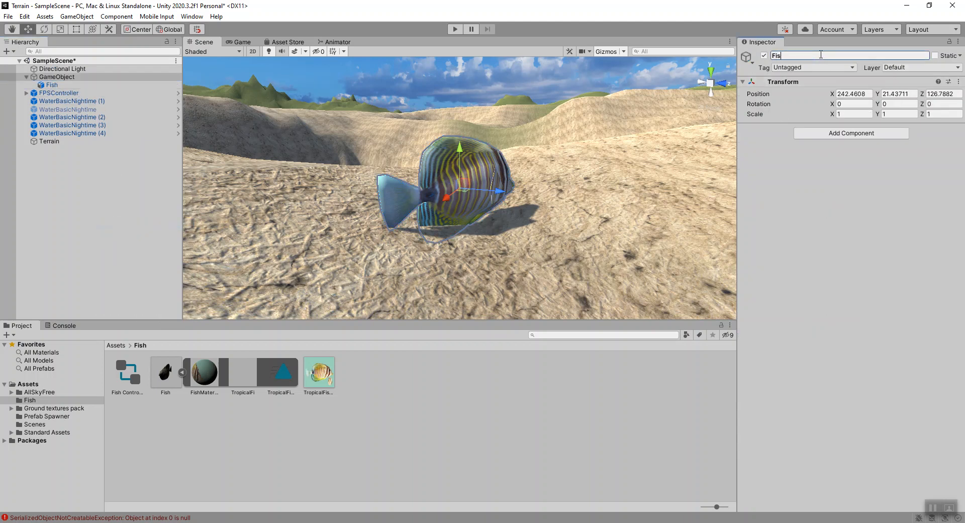
pyautogui.press('BackSpace')
pyautogui.press('BackSpace')
pyautogui.write('Parent')
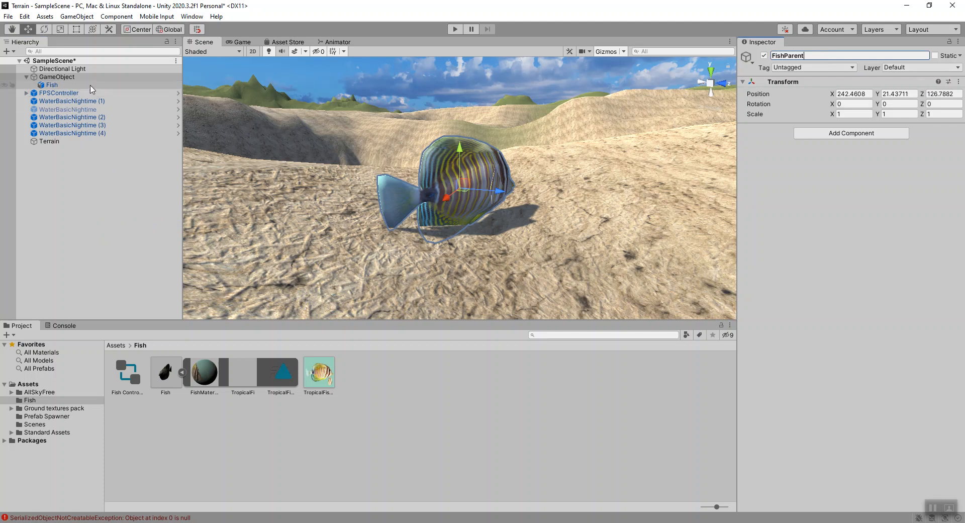
pyautogui.click(52, 84)
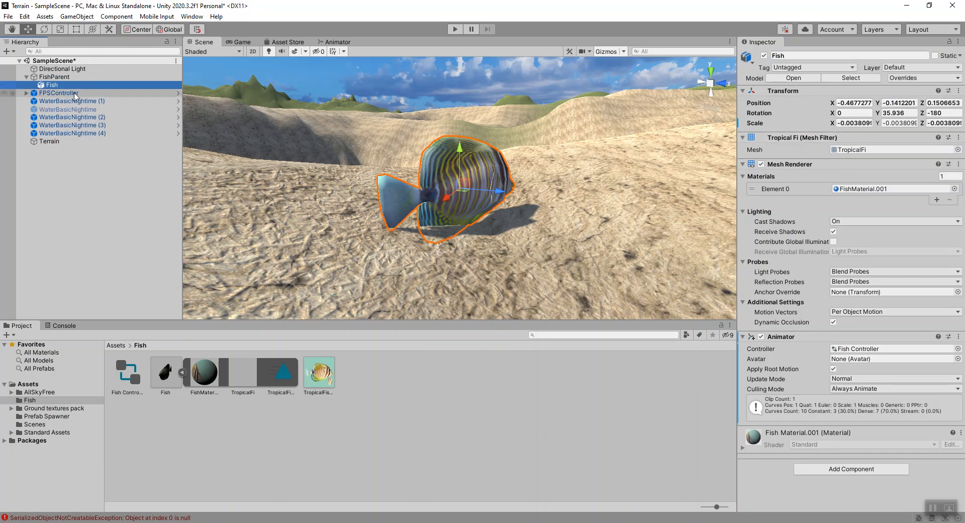
# Play test the scene with Fish nested under FishParent to check the fish's movement.
pyautogui.click(55, 77)
pyautogui.click(52, 84)
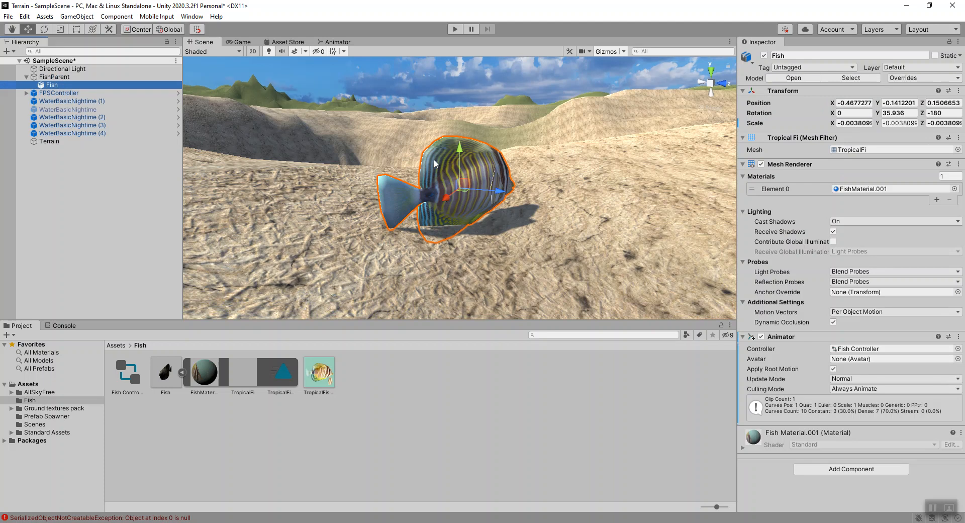
pyautogui.click(451, 30)
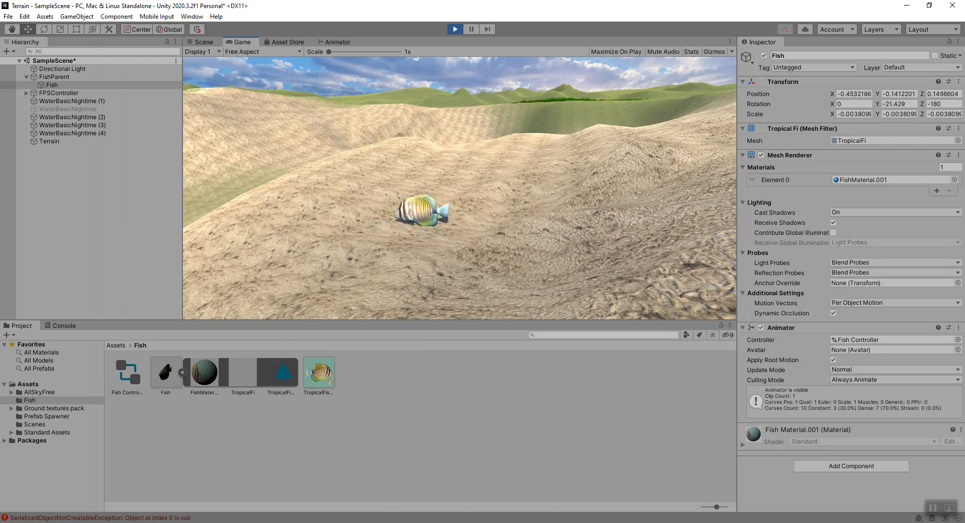
pyautogui.click(455, 28)
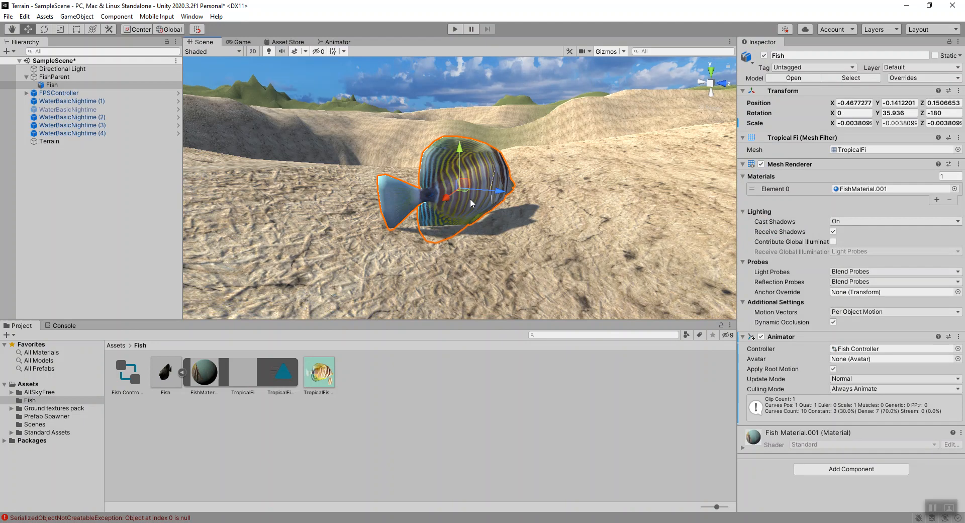
# Turn off Apply Root Motion on the nested Fish's Animator and play test the scene.
pyautogui.click(63, 77)
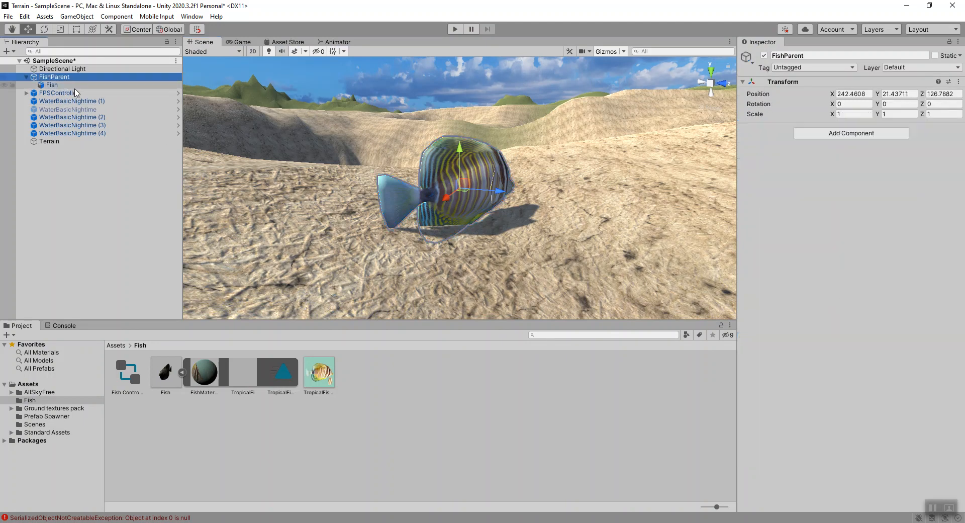
pyautogui.click(77, 87)
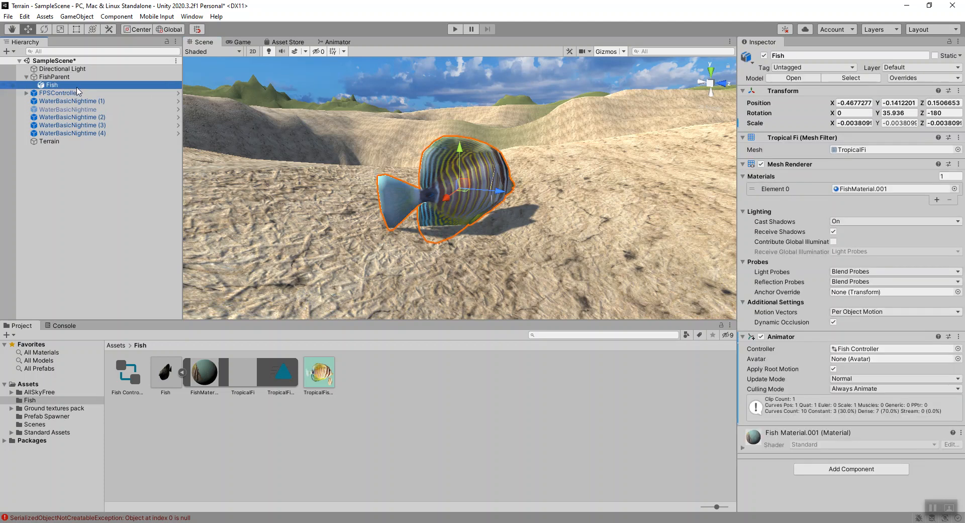
pyautogui.click(834, 369)
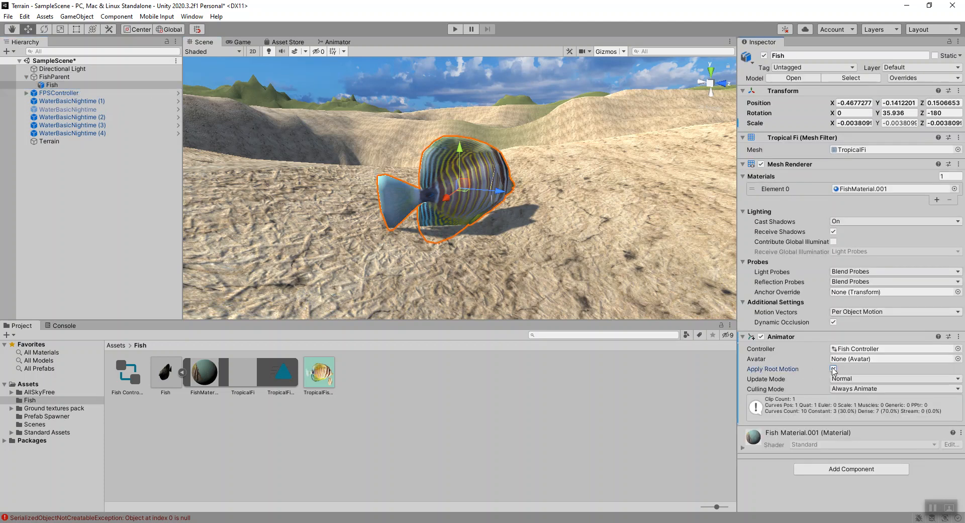
pyautogui.click(454, 29)
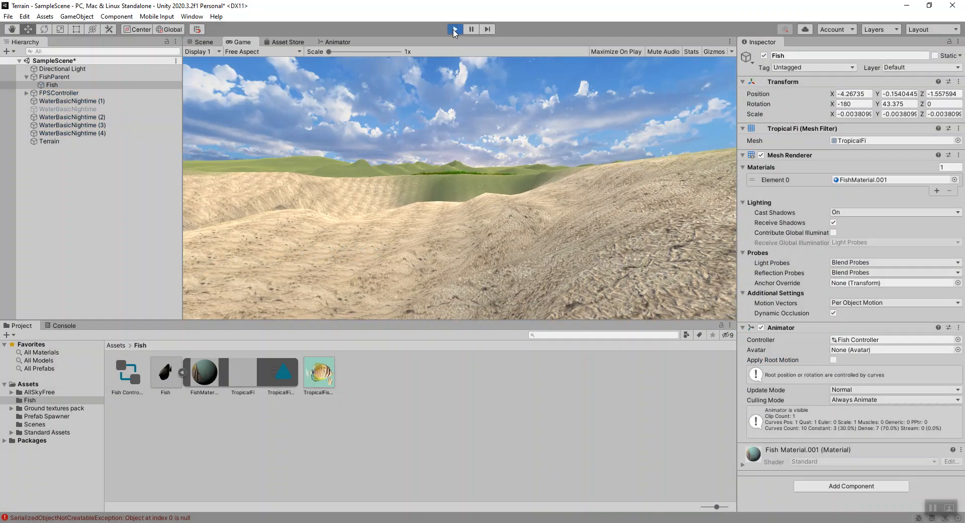
pyautogui.click(455, 29)
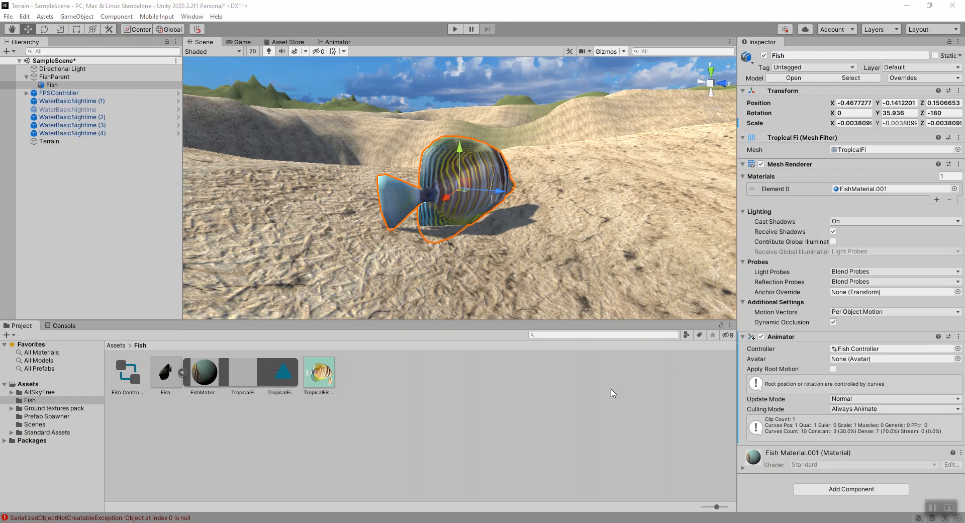
pyautogui.click(62, 78)
pyautogui.click(53, 84)
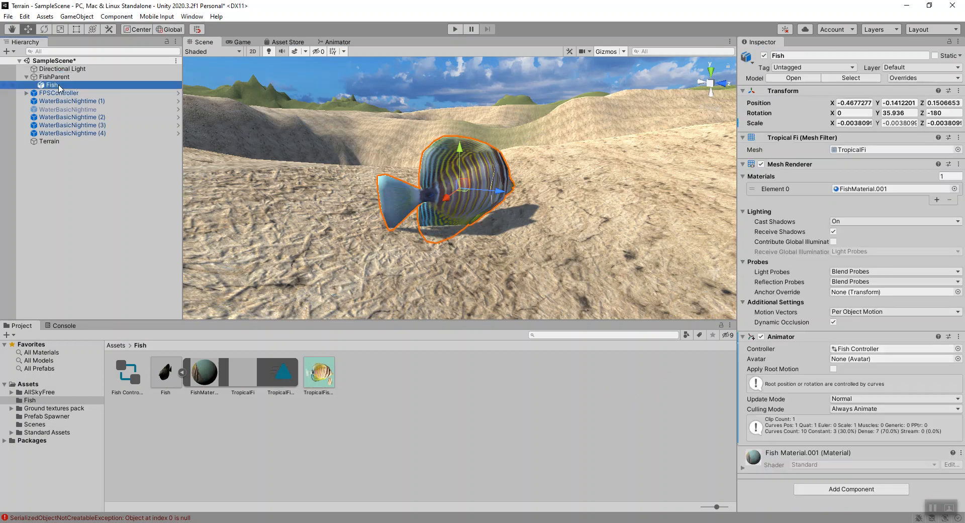
pyautogui.rightClick(59, 85)
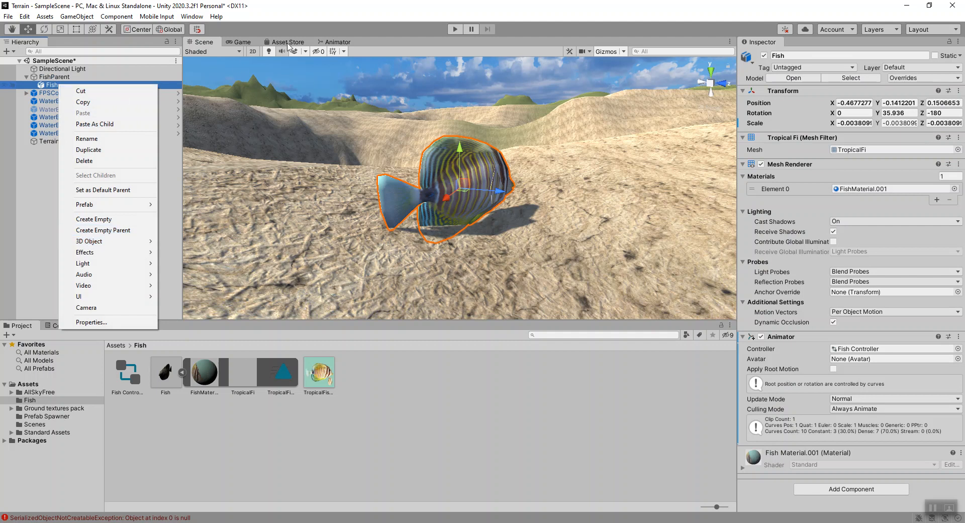
pyautogui.click(316, 29)
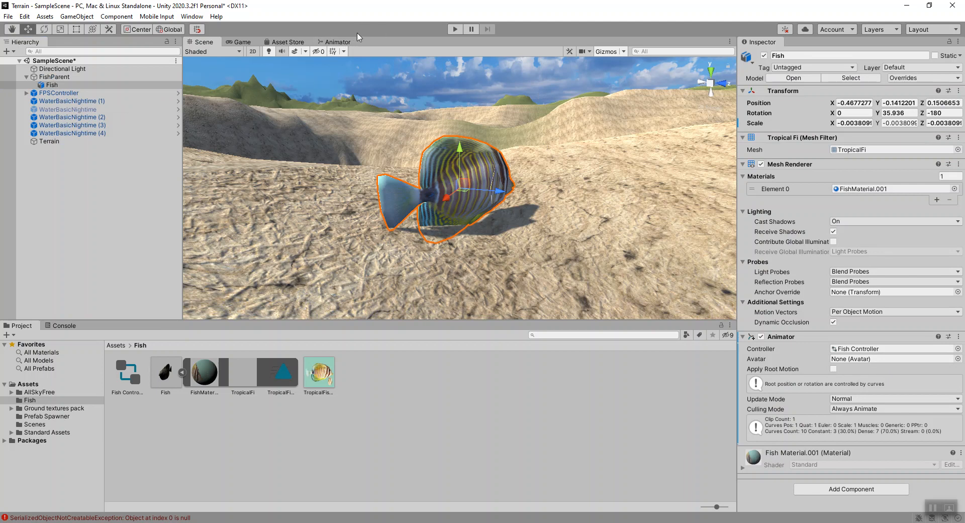
# Play test the scene once more, and move Fish within FishParent to about X -1.27 and Z -8.19.
pyautogui.click(452, 29)
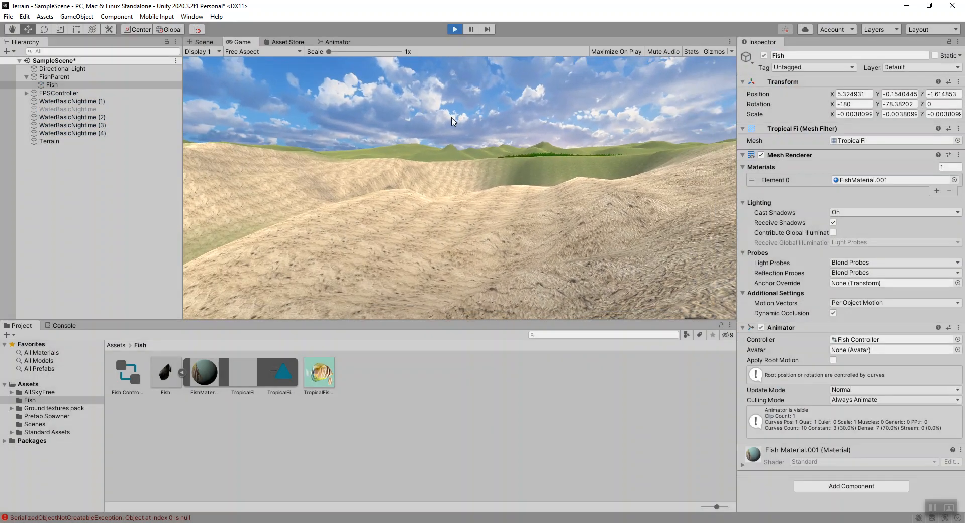
pyautogui.hotkey('ctrl', 'p')
pyautogui.moveTo(539, 217); pyautogui.dragTo(627, 207, button='right')
pyautogui.press('a')
pyautogui.moveTo(595, 166); pyautogui.dragTo(318, 279)
pyautogui.keyDown('alt'); pyautogui.moveTo(450, 152); pyautogui.dragTo(302, 171); pyautogui.keyUp('alt')
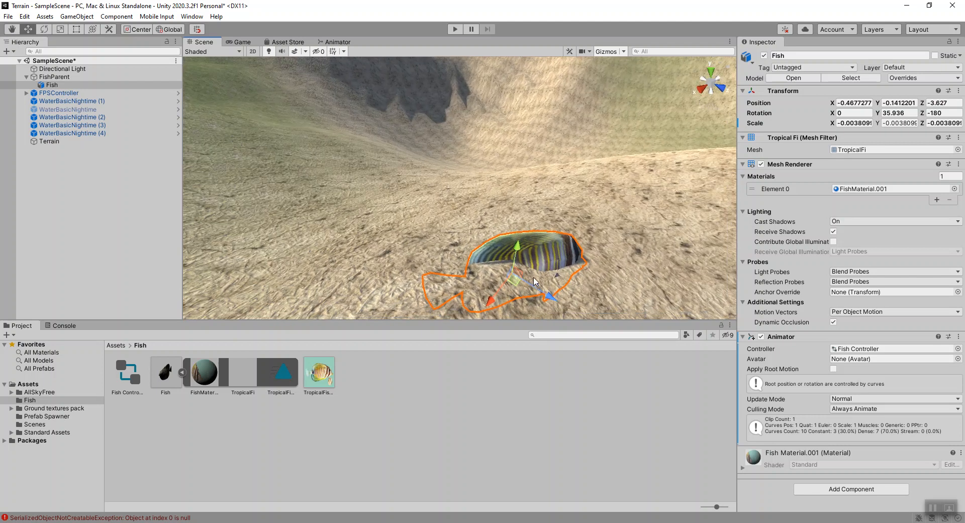
pyautogui.click(523, 251)
pyautogui.click(541, 245)
pyautogui.moveTo(608, 235); pyautogui.dragTo(608, 235, button='right')
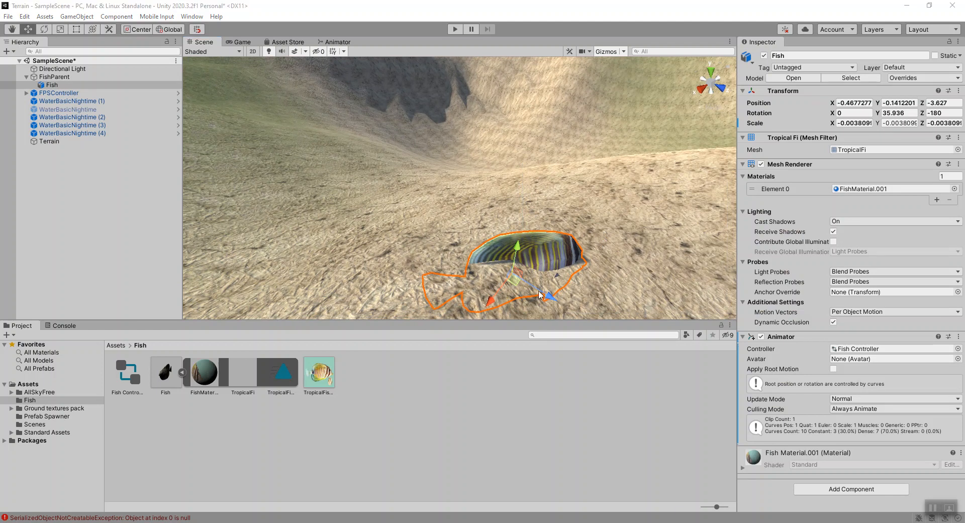
pyautogui.moveTo(551, 300); pyautogui.dragTo(316, 152)
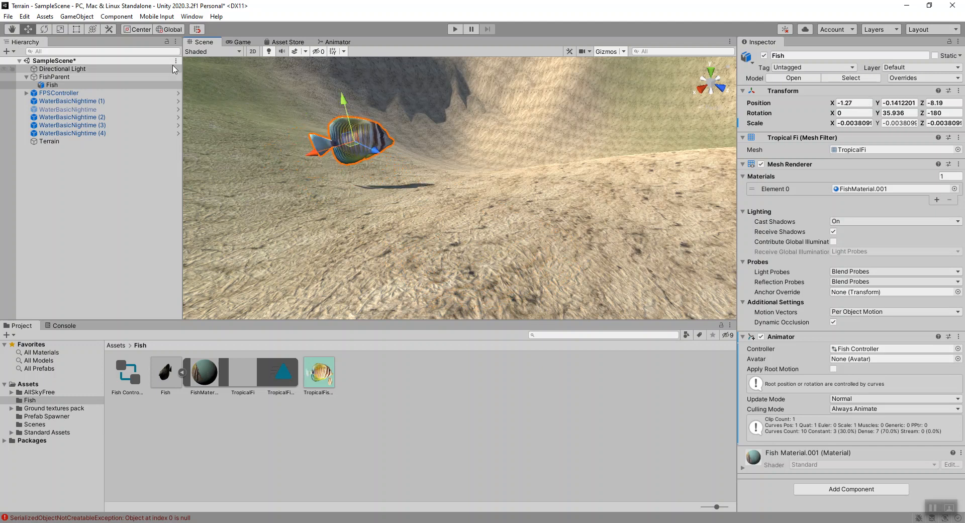
pyautogui.click(169, 31)
pyautogui.click(168, 30)
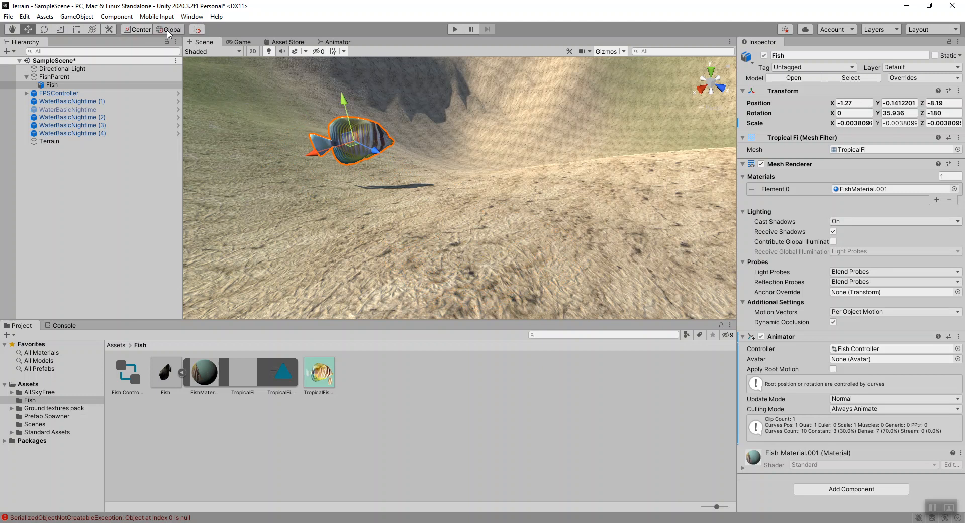
pyautogui.click(169, 31)
pyautogui.click(168, 32)
# Play test the scene to check where the repositioned Fish swims.
pyautogui.scroll(-4, 492, 179)
pyautogui.click(455, 29)
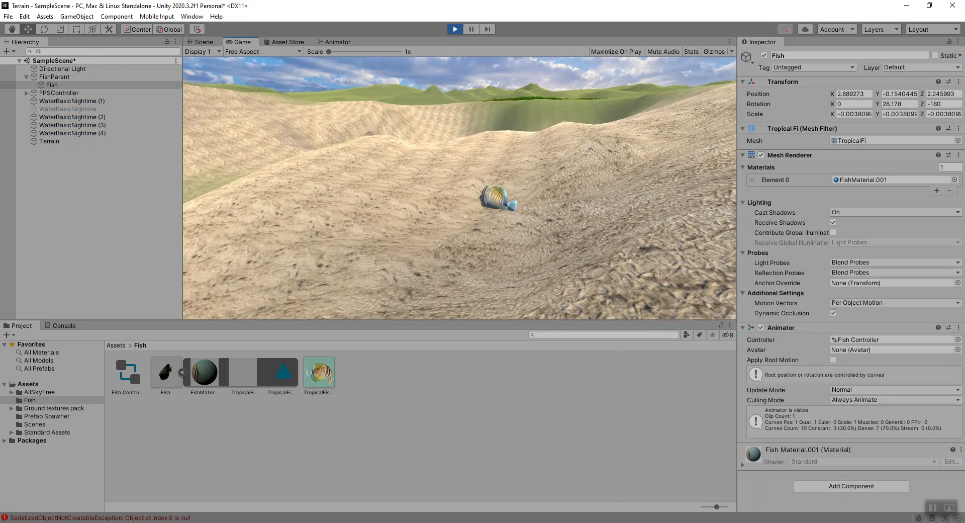
pyautogui.click(455, 29)
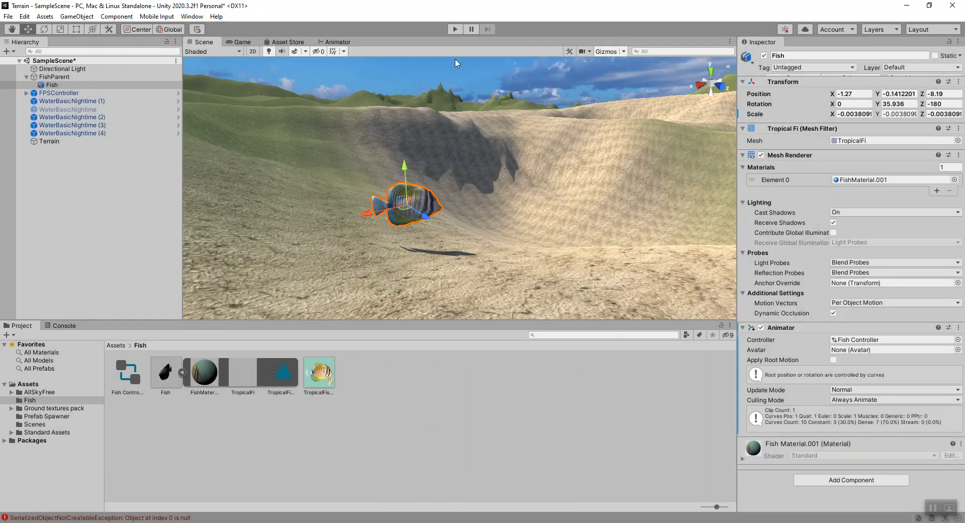
# Set the nested Fish's position to X 0, Y 0 and Z 0 relative to FishParent.
pyautogui.click(855, 102)
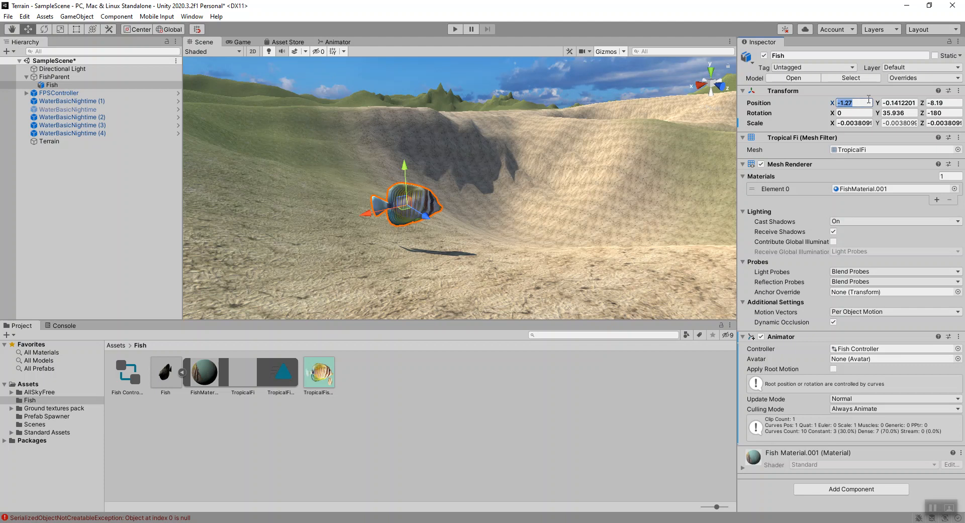
pyautogui.write('0')
pyautogui.press('Tab')
pyautogui.write('0')
pyautogui.click(940, 102)
pyautogui.write('0')
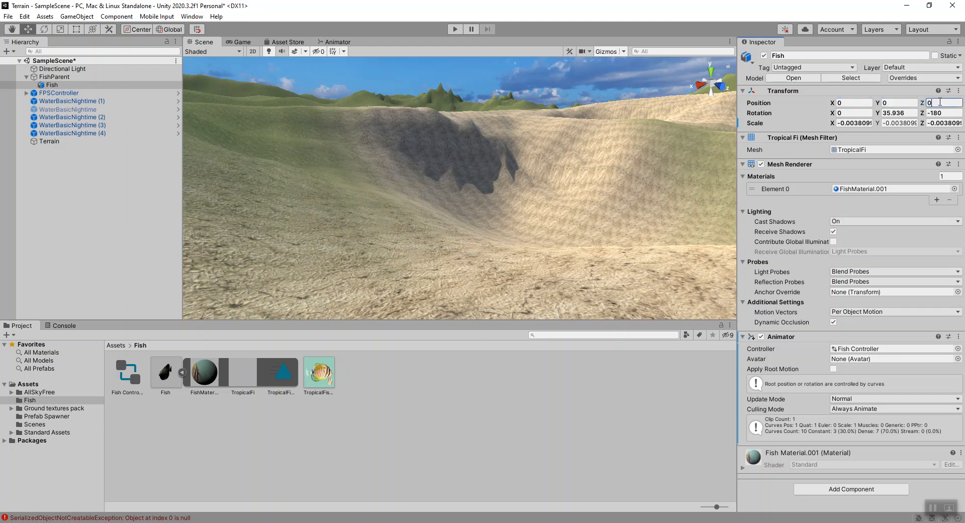
# Move FishParent across the sandy terrain basin to about X 229.07 and Z 108.17.
pyautogui.click(55, 77)
pyautogui.press('f')
pyautogui.moveTo(458, 231); pyautogui.dragTo(744, 277, button='right')
pyautogui.click(85, 86)
pyautogui.click(89, 78)
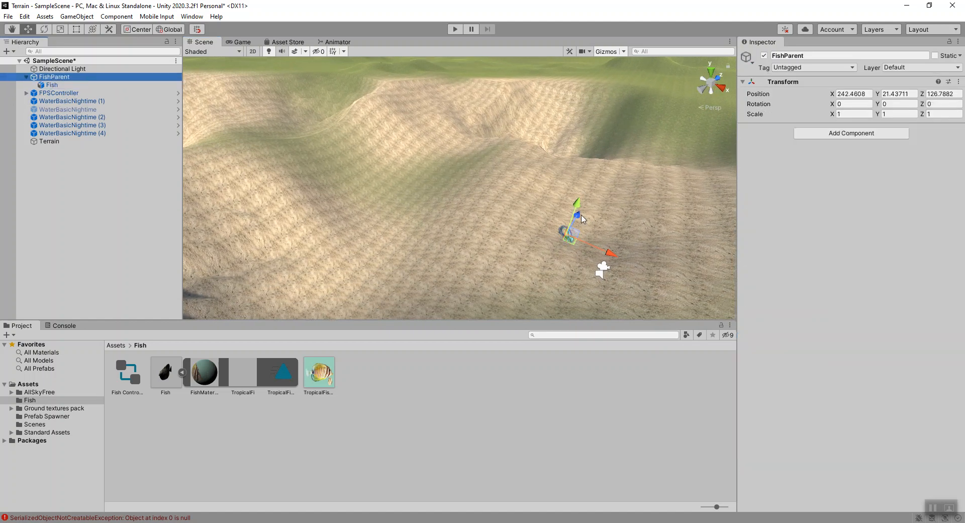
pyautogui.moveTo(581, 214); pyautogui.dragTo(538, 244)
pyautogui.moveTo(637, 220); pyautogui.dragTo(486, 249, button='right')
pyautogui.moveTo(551, 204); pyautogui.dragTo(569, 168, button='right')
pyautogui.moveTo(578, 173); pyautogui.dragTo(383, 142)
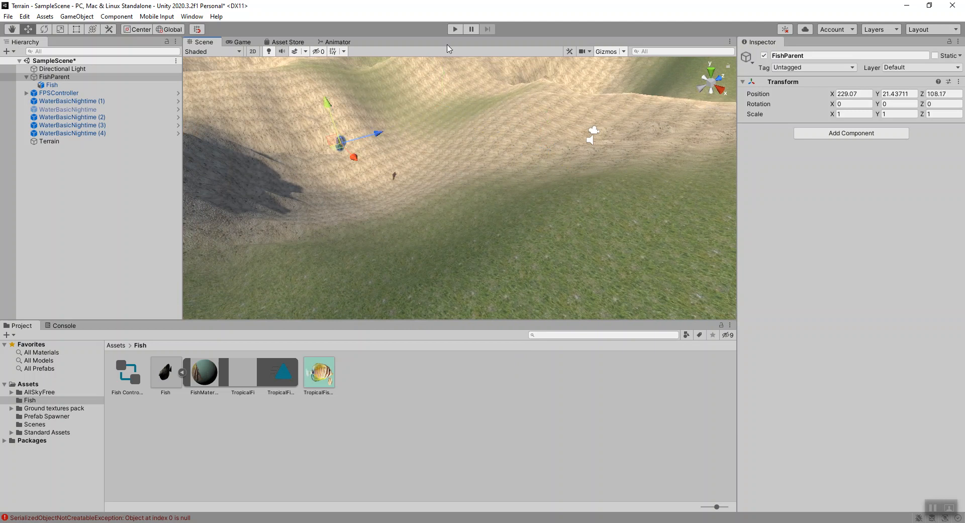
# Play test the scene to check the fish at FishParent's new position, and search the project assets for "wat".
pyautogui.click(455, 29)
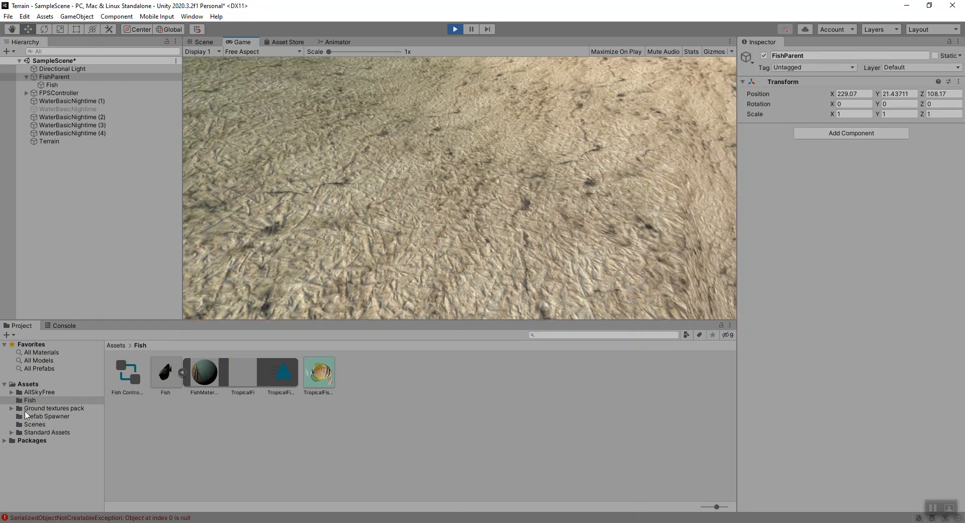
pyautogui.click(594, 335)
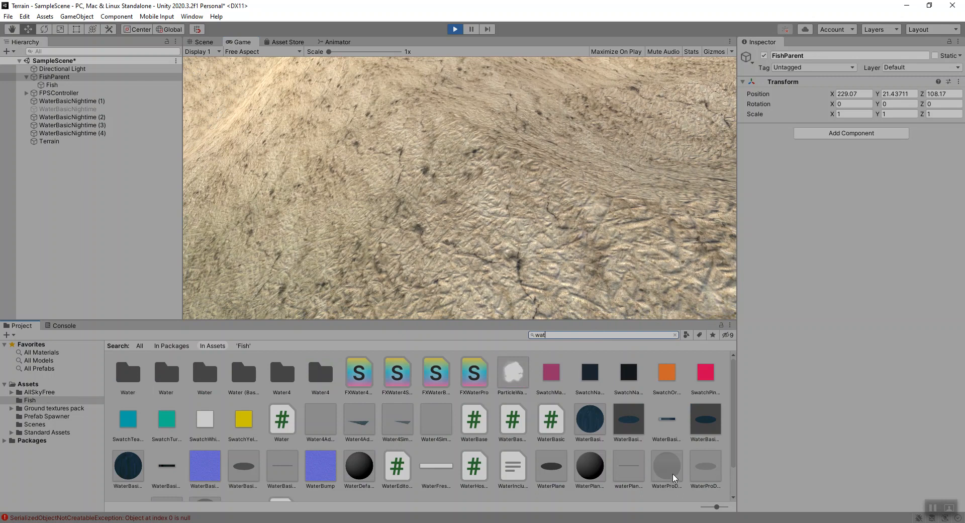
pyautogui.click(396, 189)
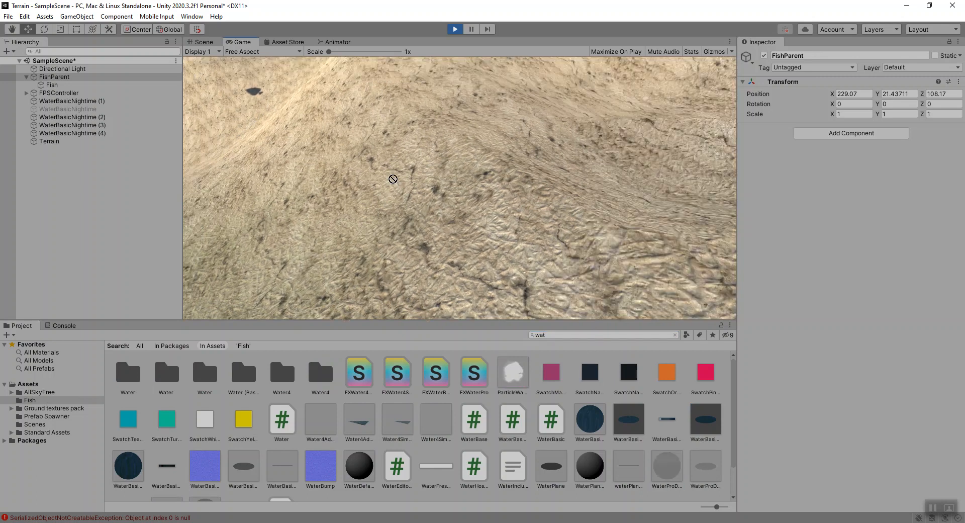
pyautogui.click(455, 28)
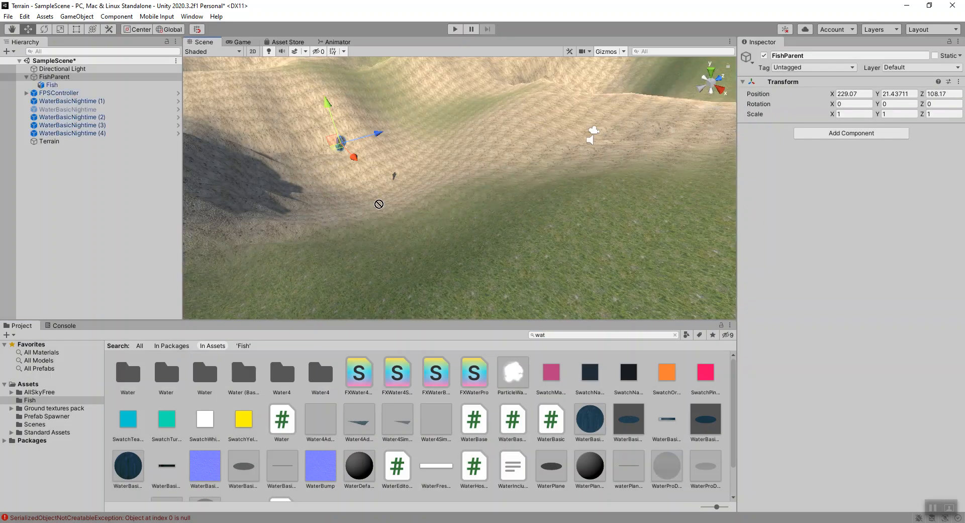
# Examine the water search results and the Standard Assets Environment folders, including the Water (Basic) prefabs, for a water surface.
pyautogui.scroll(-2, 412, 453)
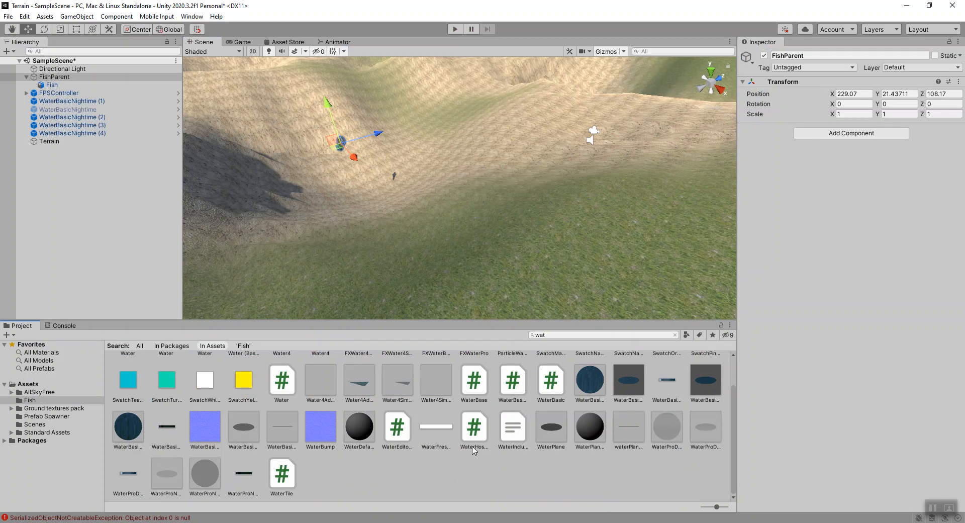
pyautogui.scroll(2, 638, 461)
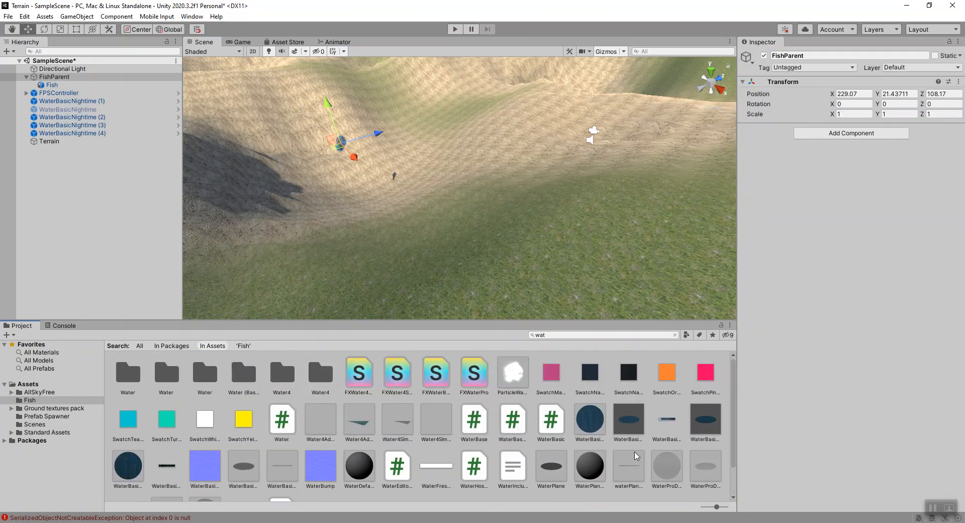
pyautogui.doubleClick(206, 376)
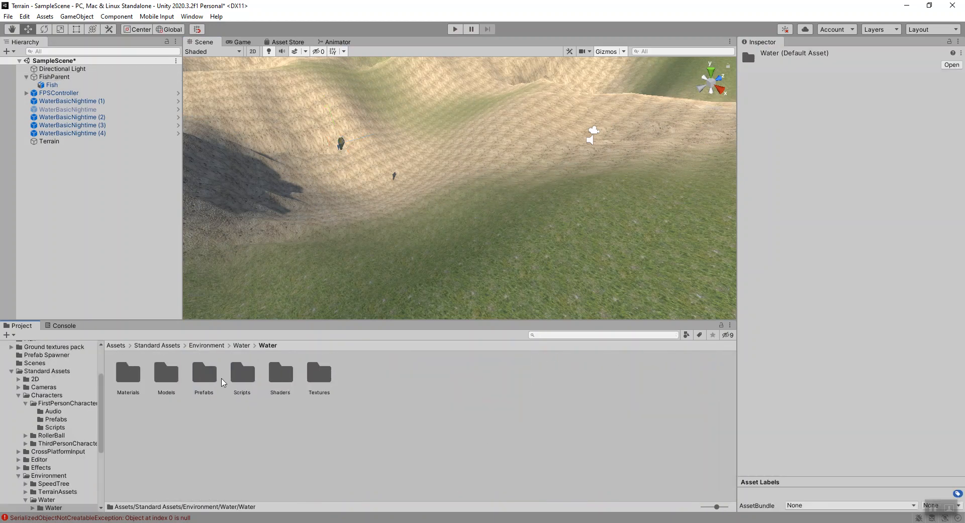
pyautogui.click(254, 346)
pyautogui.click(242, 345)
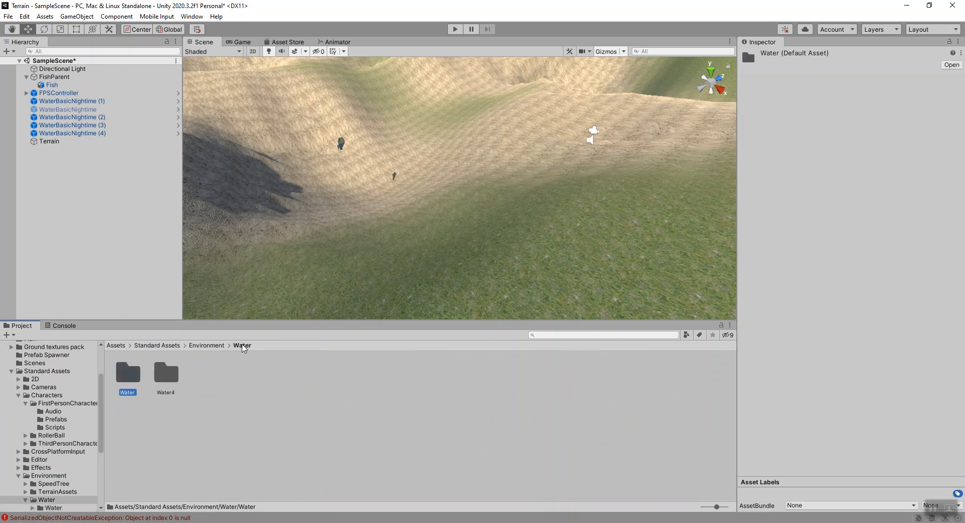
pyautogui.click(214, 346)
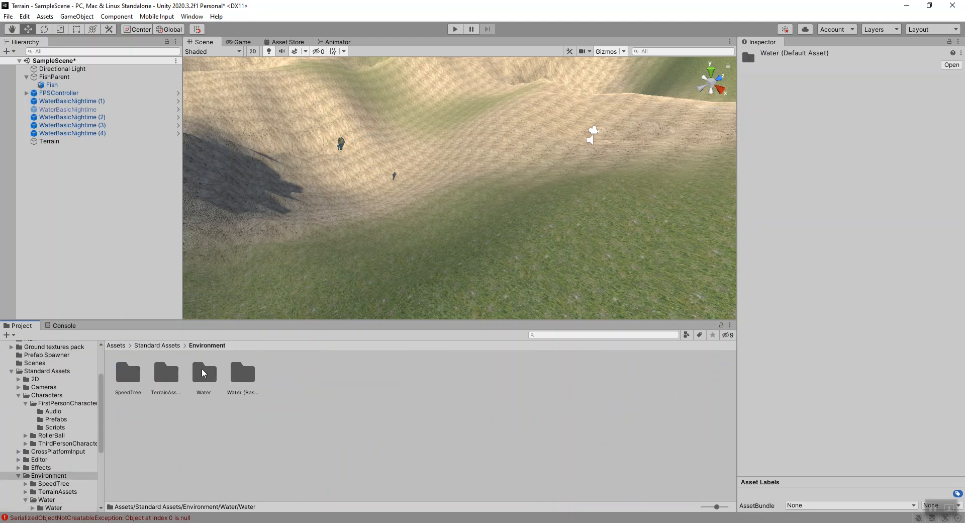
pyautogui.doubleClick(243, 375)
pyautogui.click(243, 377)
pyautogui.click(183, 400)
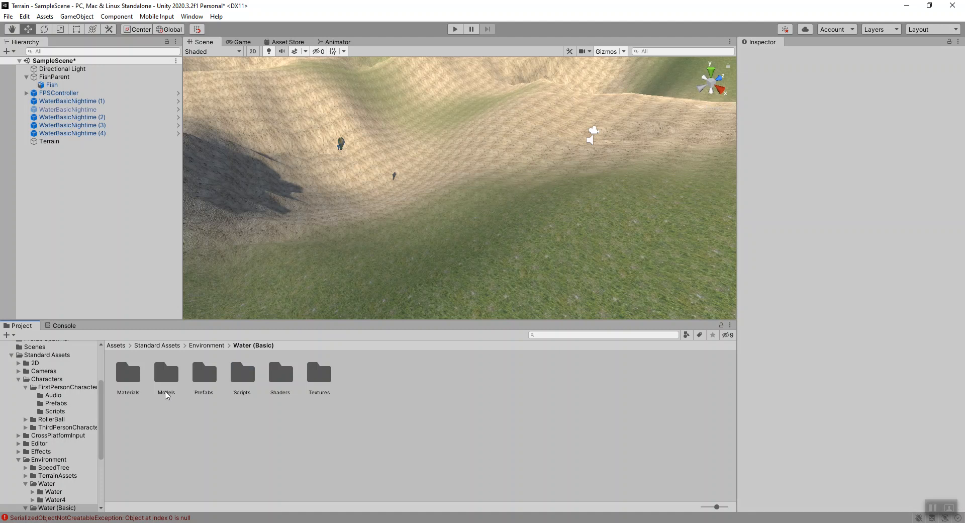
pyautogui.doubleClick(201, 374)
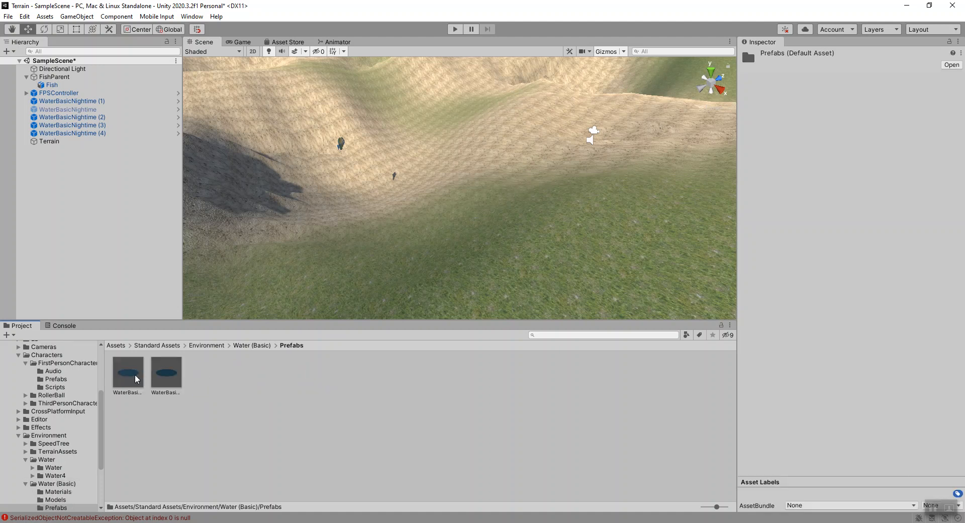
# Place the WaterProDaytime prefab from Environment/Water/Water/Prefabs over the fish's basin at about X 233.26, Y 24.89, Z 107.08.
pyautogui.click(213, 345)
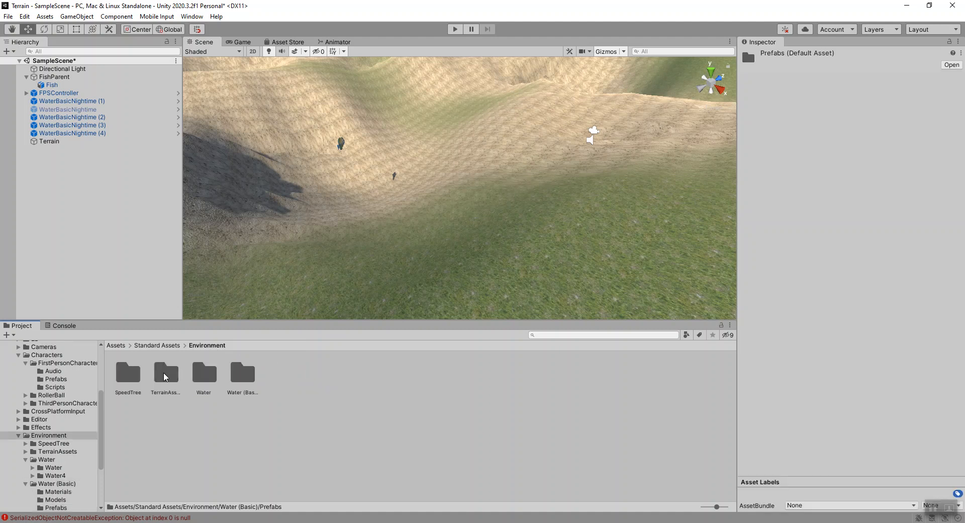
pyautogui.doubleClick(206, 382)
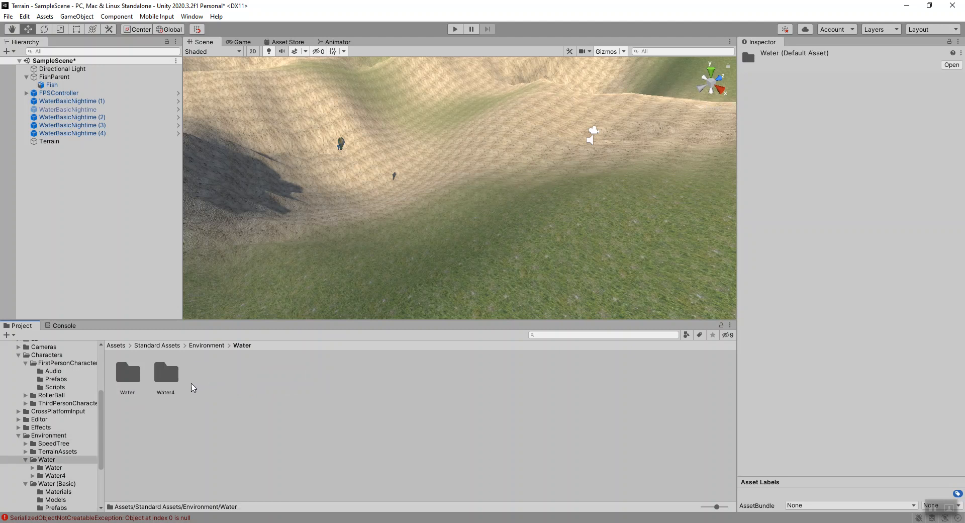
pyautogui.doubleClick(128, 375)
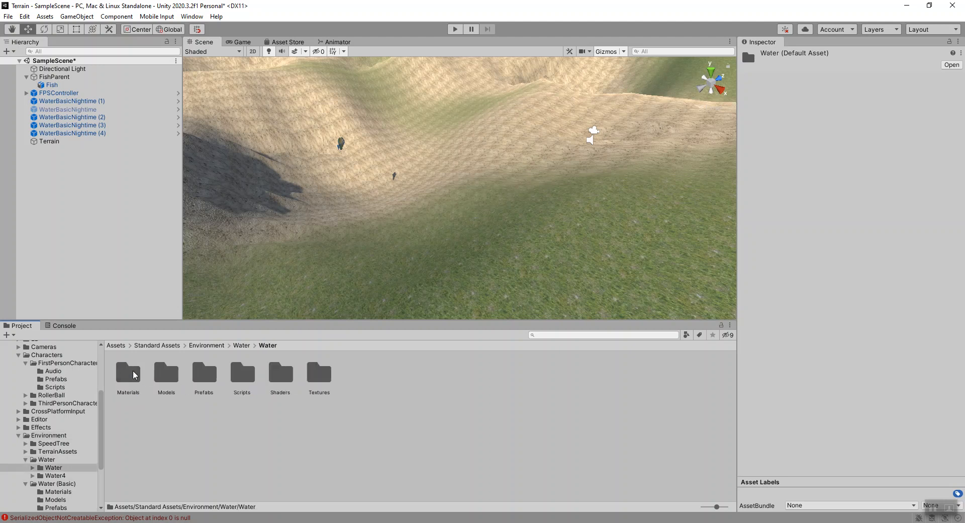
pyautogui.doubleClick(204, 372)
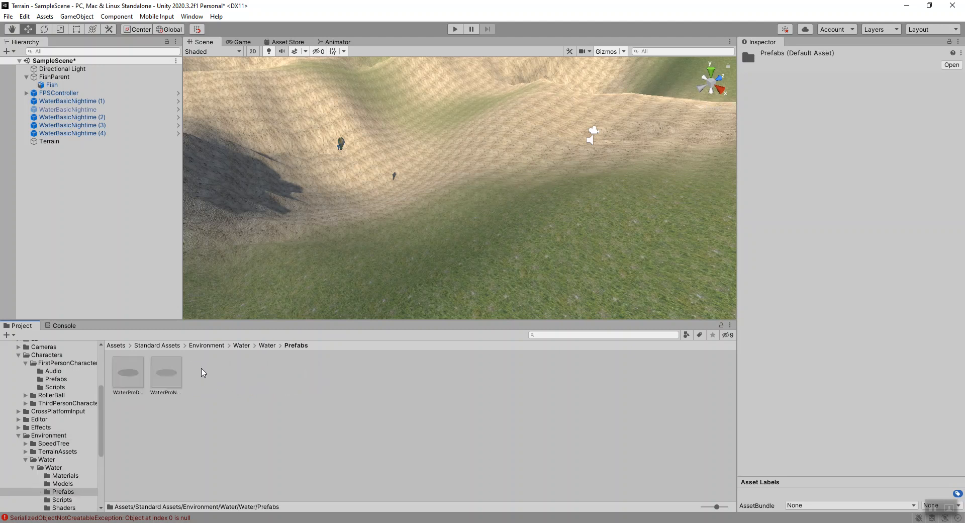
pyautogui.moveTo(130, 374); pyautogui.dragTo(348, 211)
pyautogui.press('f')
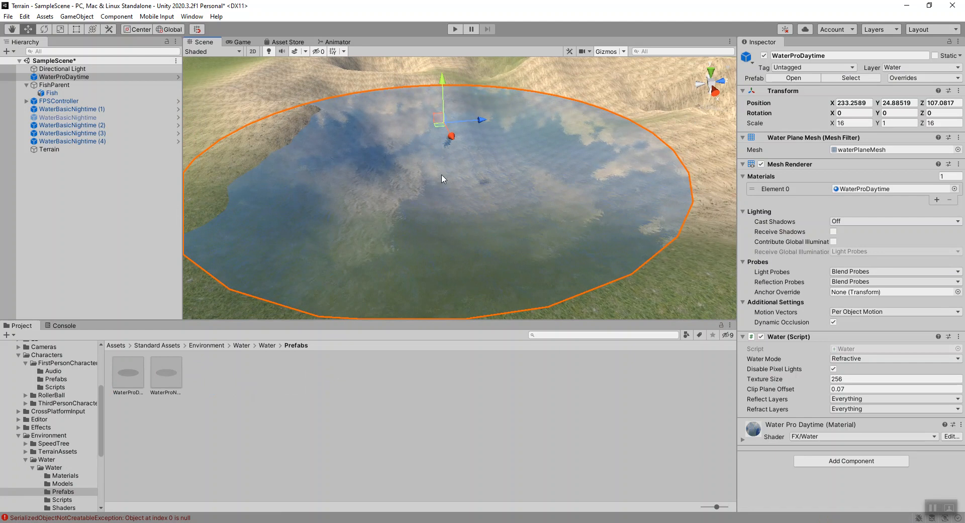
# Enlarge the WaterProDaytime plane to a scale of about X 21.27 and Z 61.4.
pyautogui.click(834, 123)
pyautogui.moveTo(835, 126); pyautogui.dragTo(171, 115)
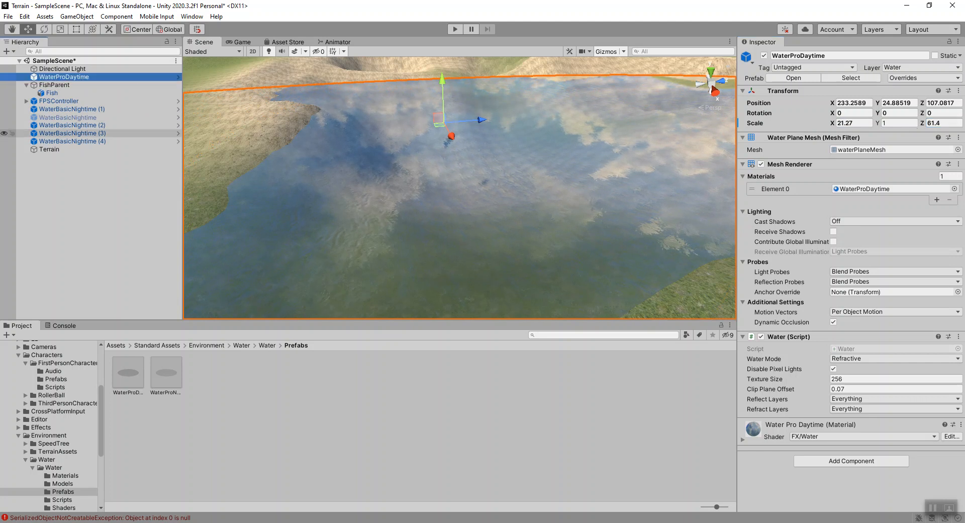
pyautogui.rightClick(99, 99)
# Play test the scene and walk forward to view the new water surface over the basin.
pyautogui.click(459, 29)
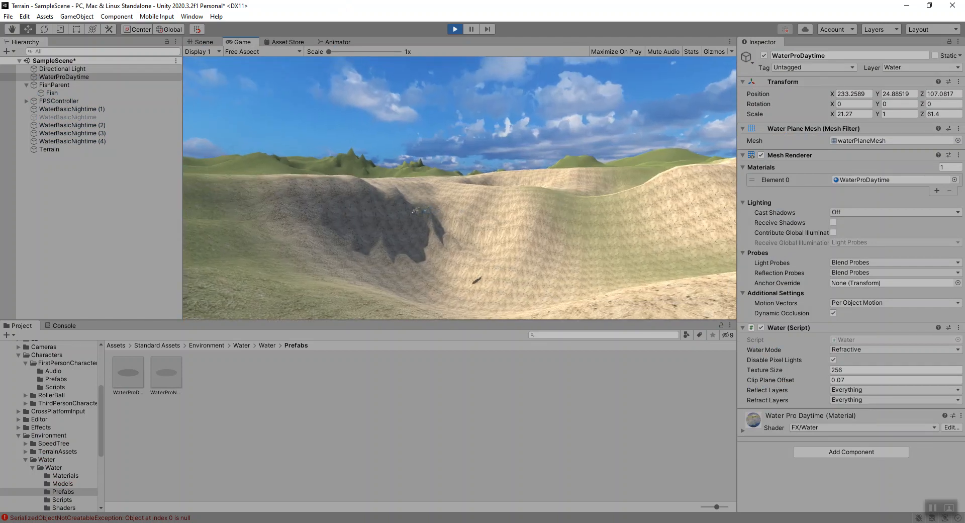
pyautogui.press('w')
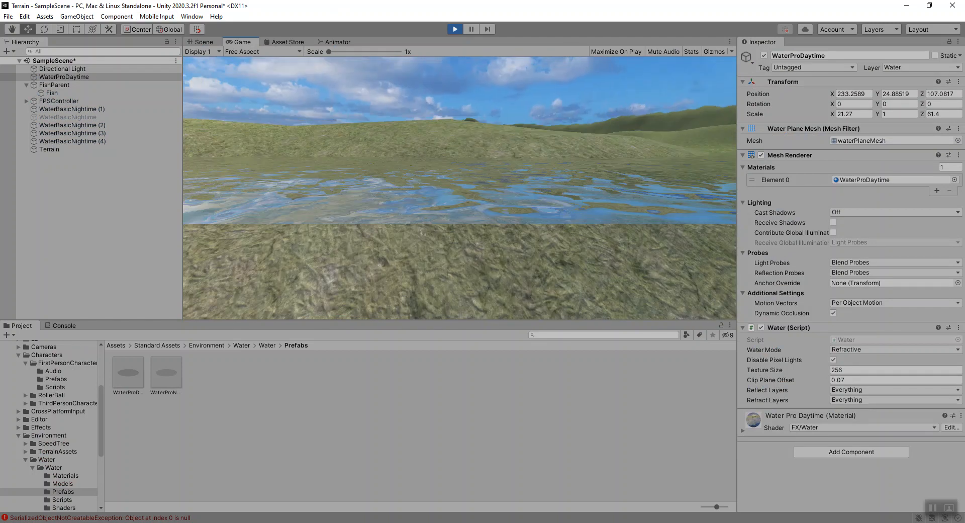